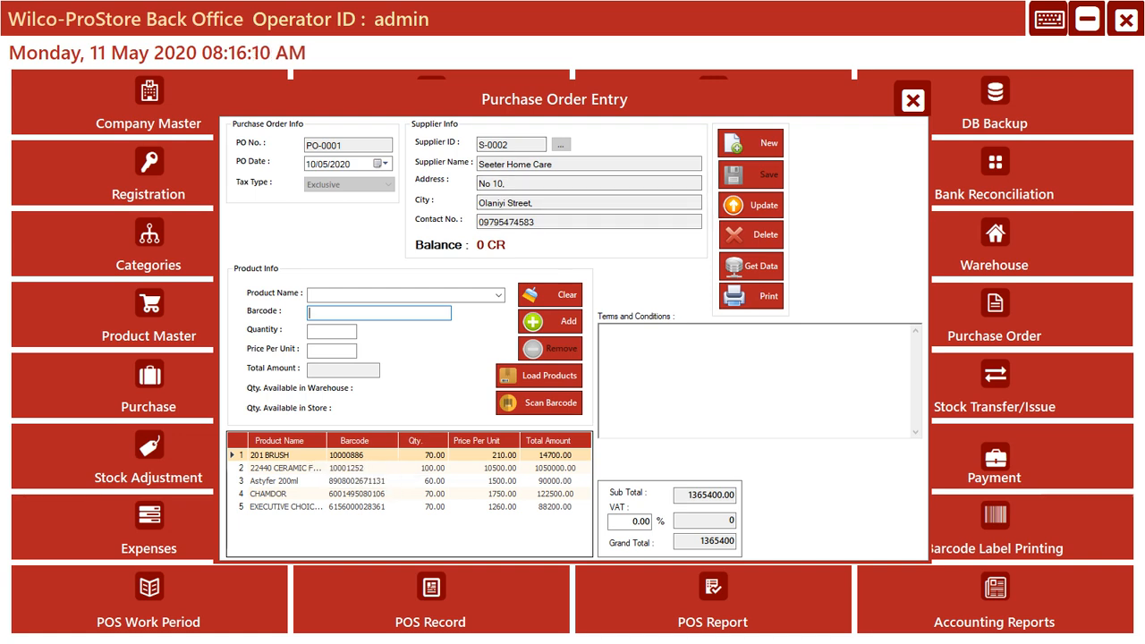
- Remove the CHAMDOR product line from the Seeter Home Care purchase order and update the saved order
left_click(314, 507)
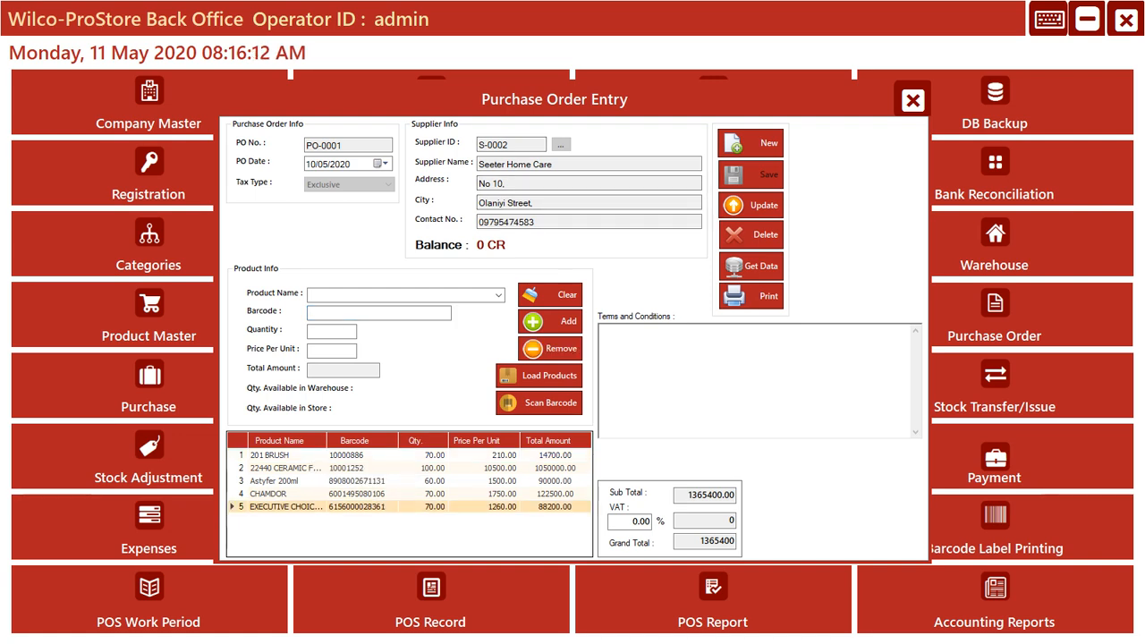
left_click(344, 468)
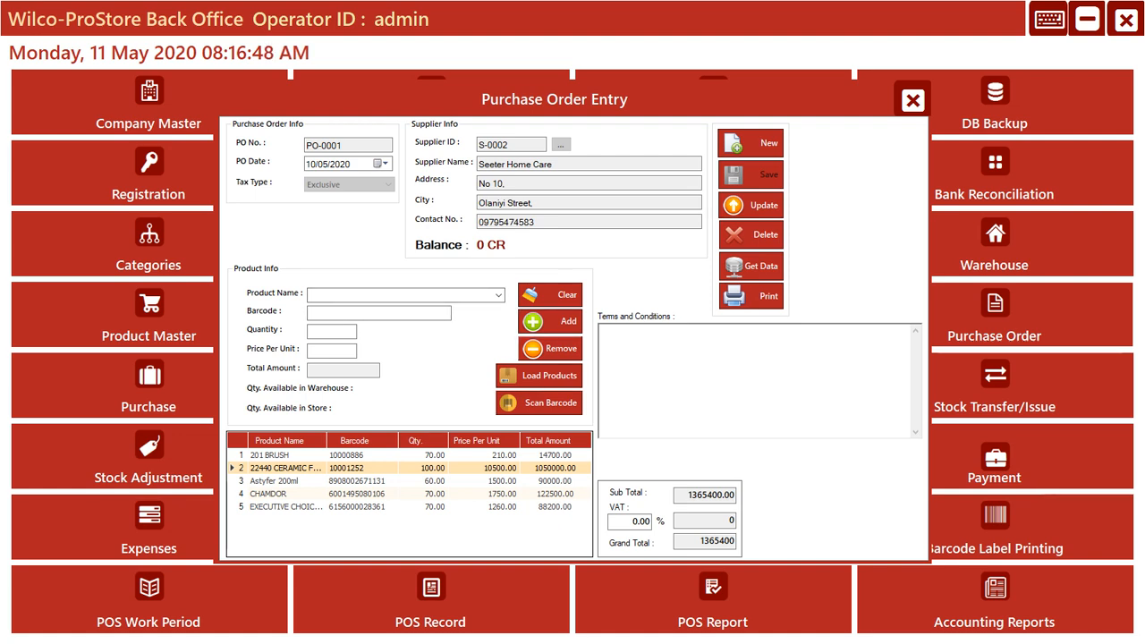
left_click(358, 507)
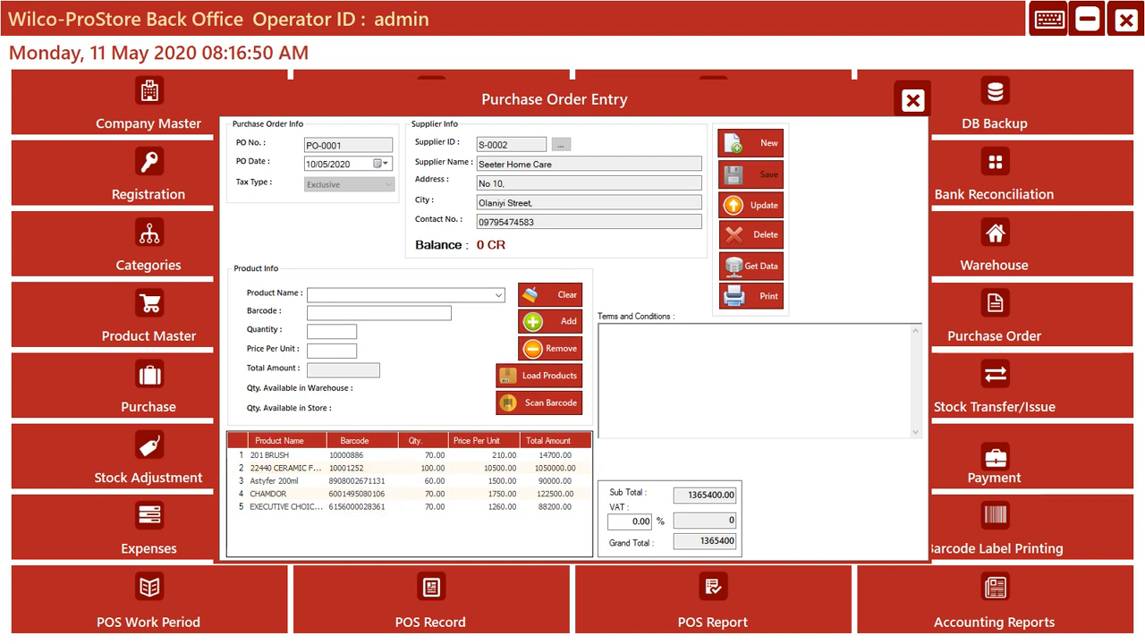
left_click(358, 494)
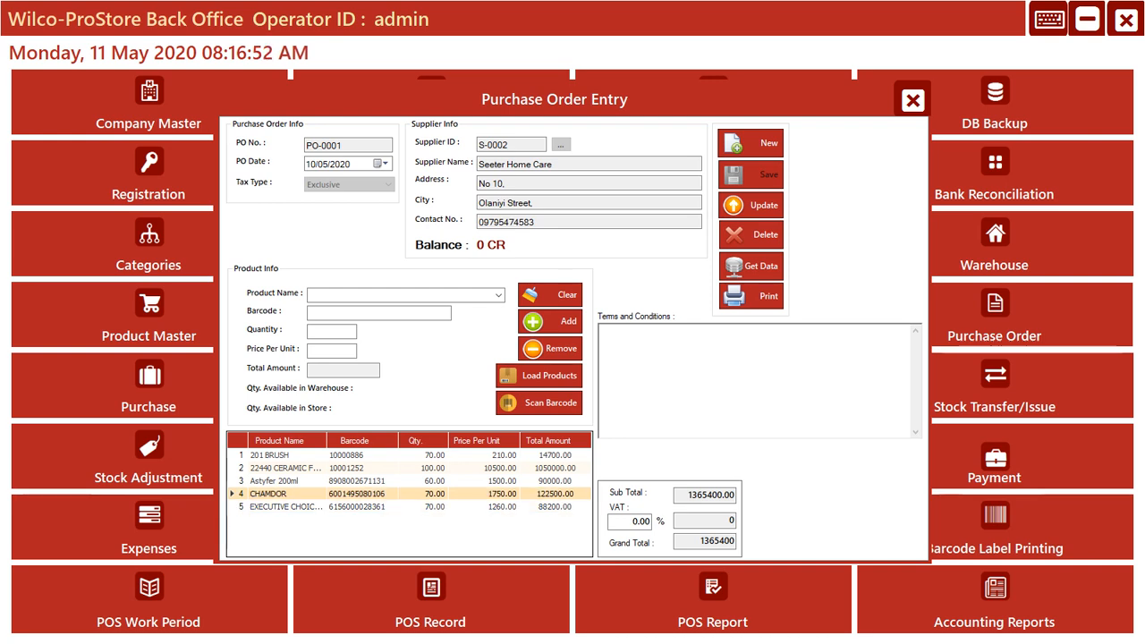
left_click(550, 349)
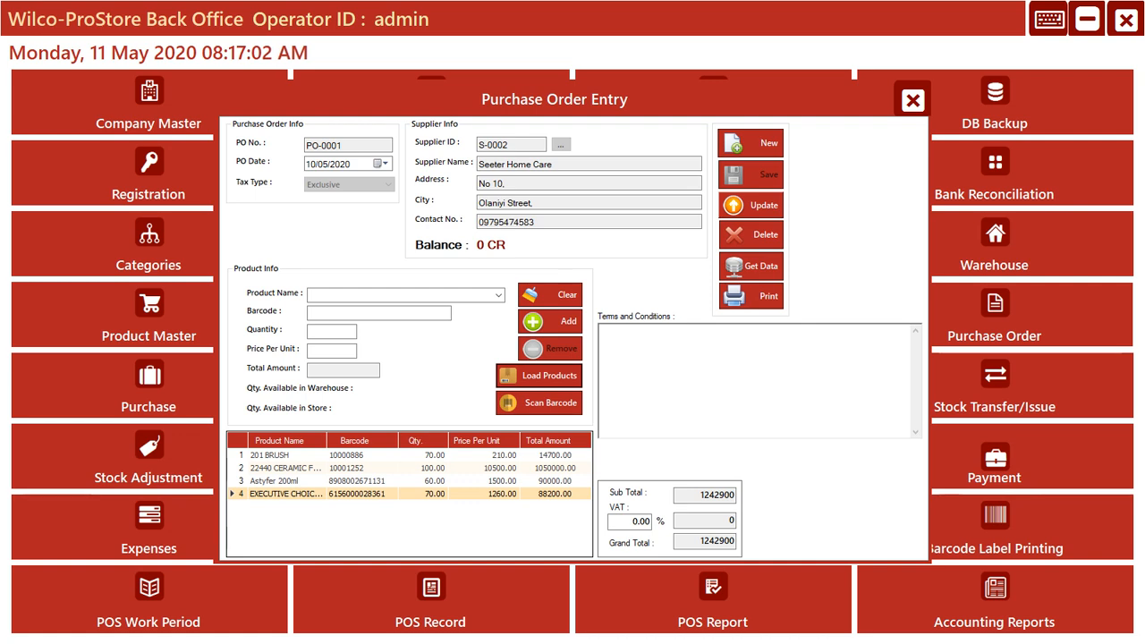
left_click(751, 205)
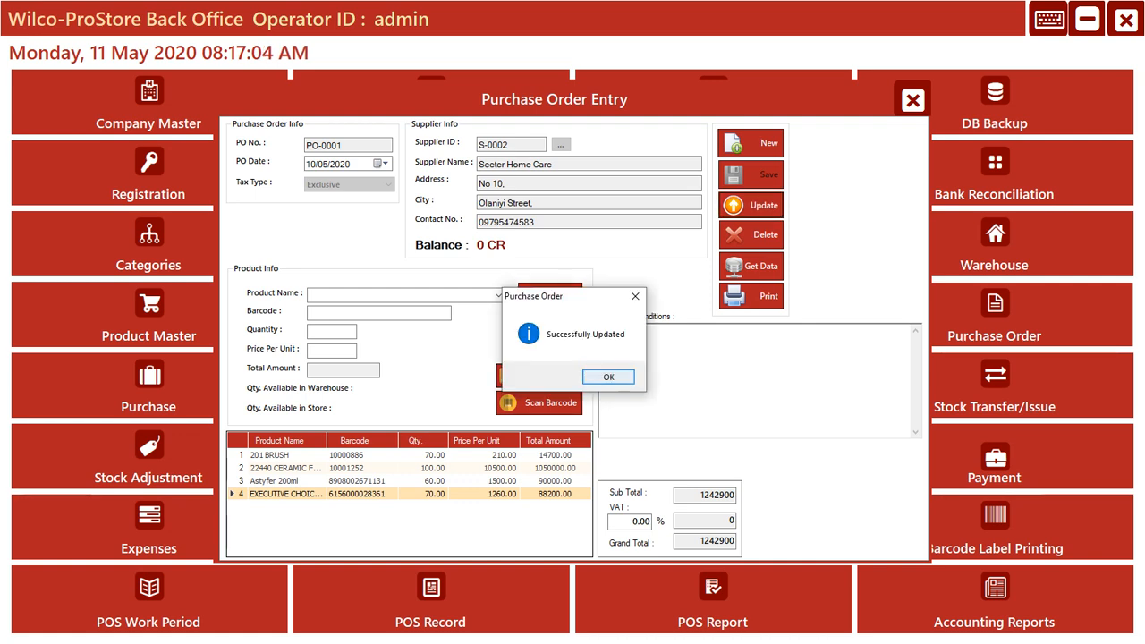
key("Return")
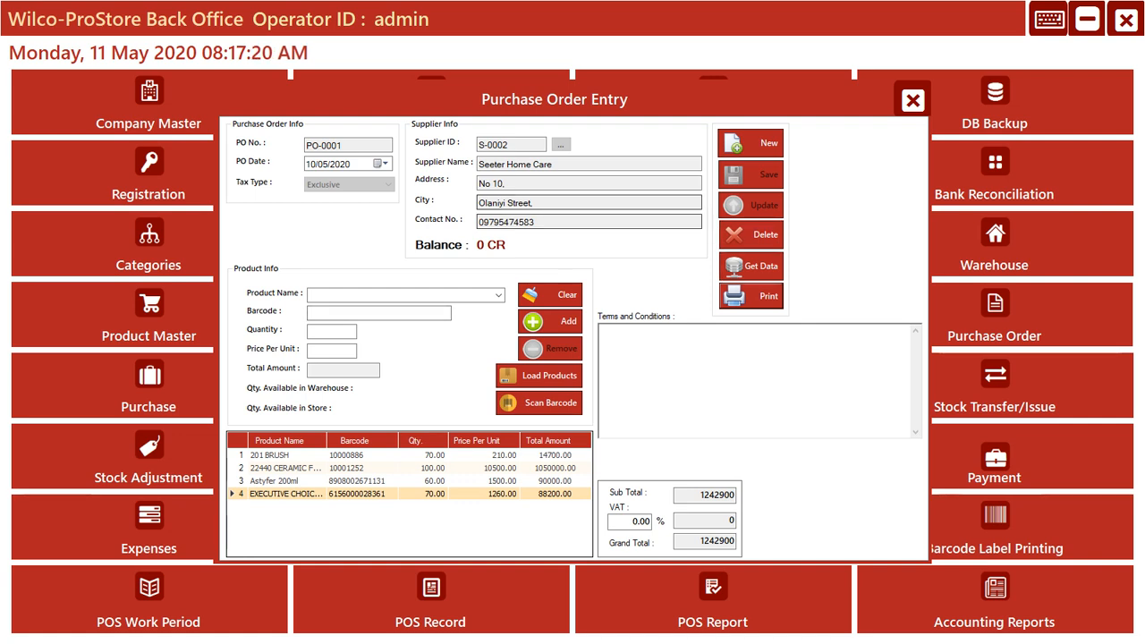
- Reload the Seeter Home Care purchase order from the saved orders to review its product lines, and close the purchase order form
left_click(752, 267)
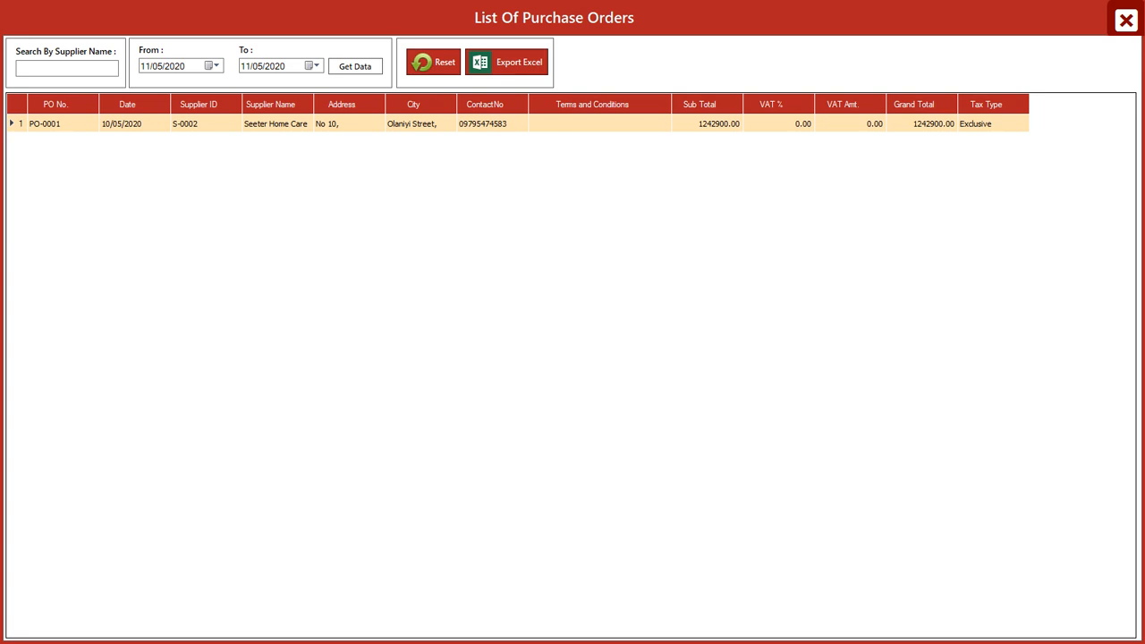
left_click(270, 123)
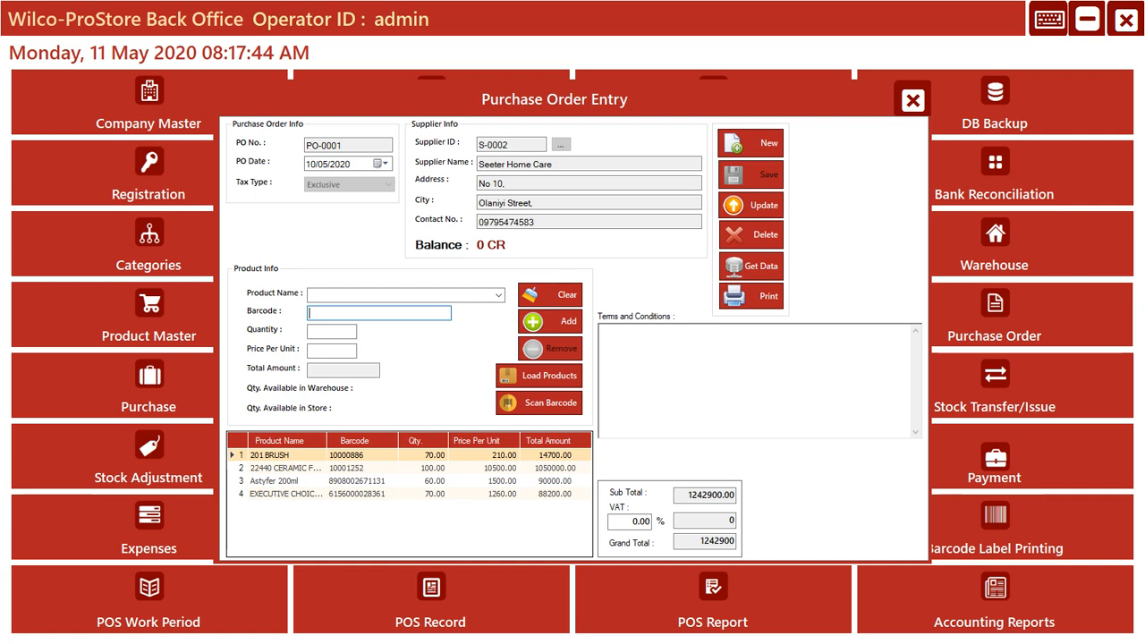
left_click(750, 266)
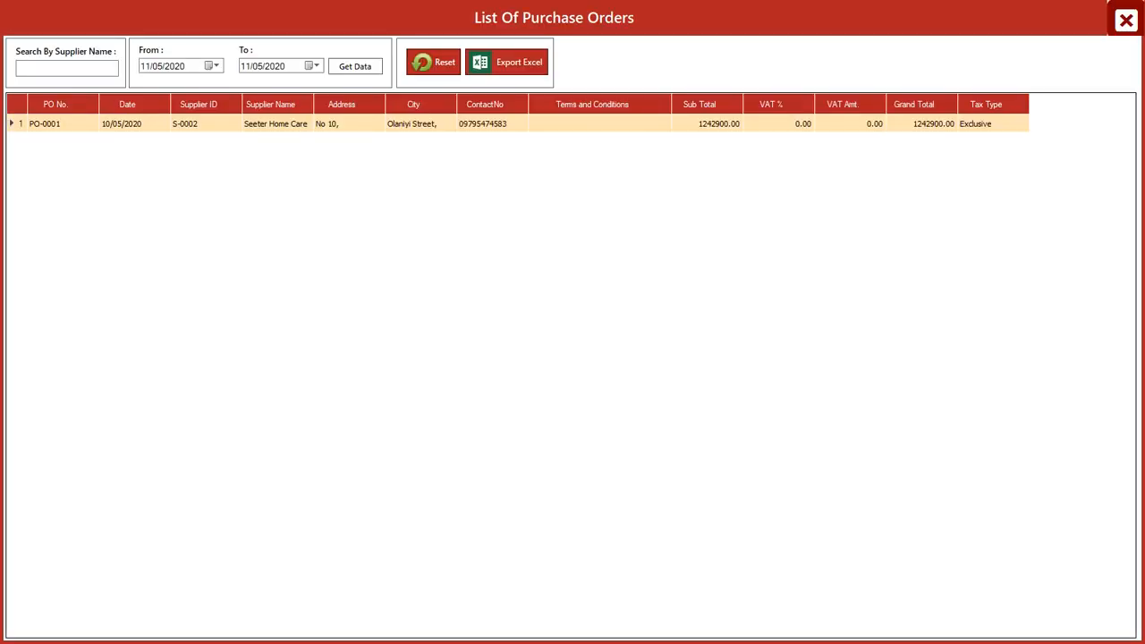
left_click(1126, 20)
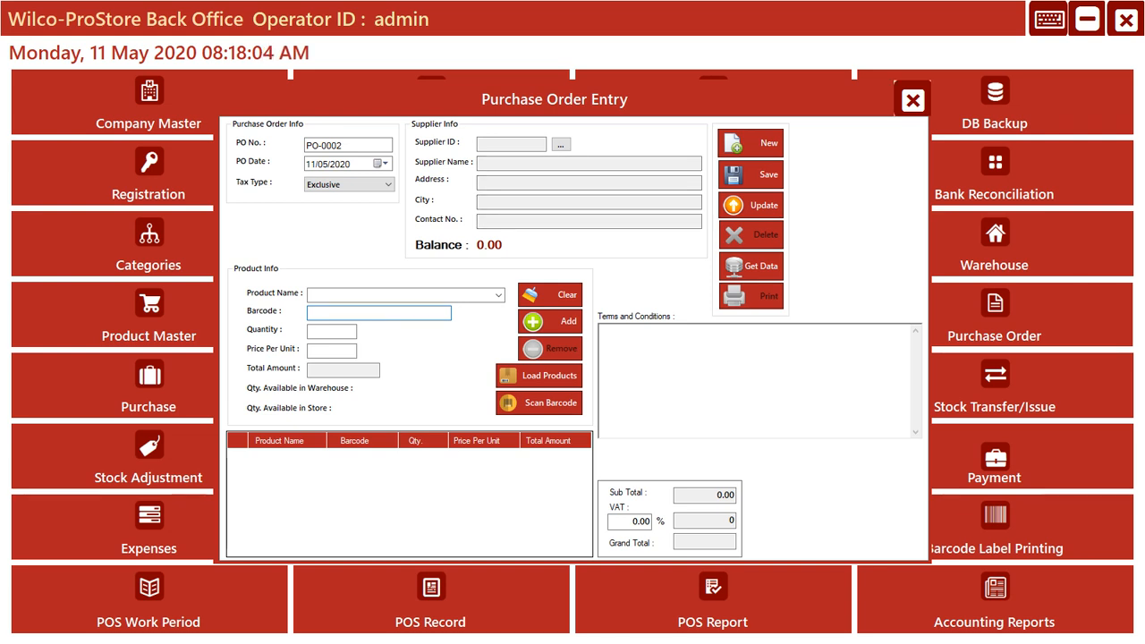
left_click(913, 100)
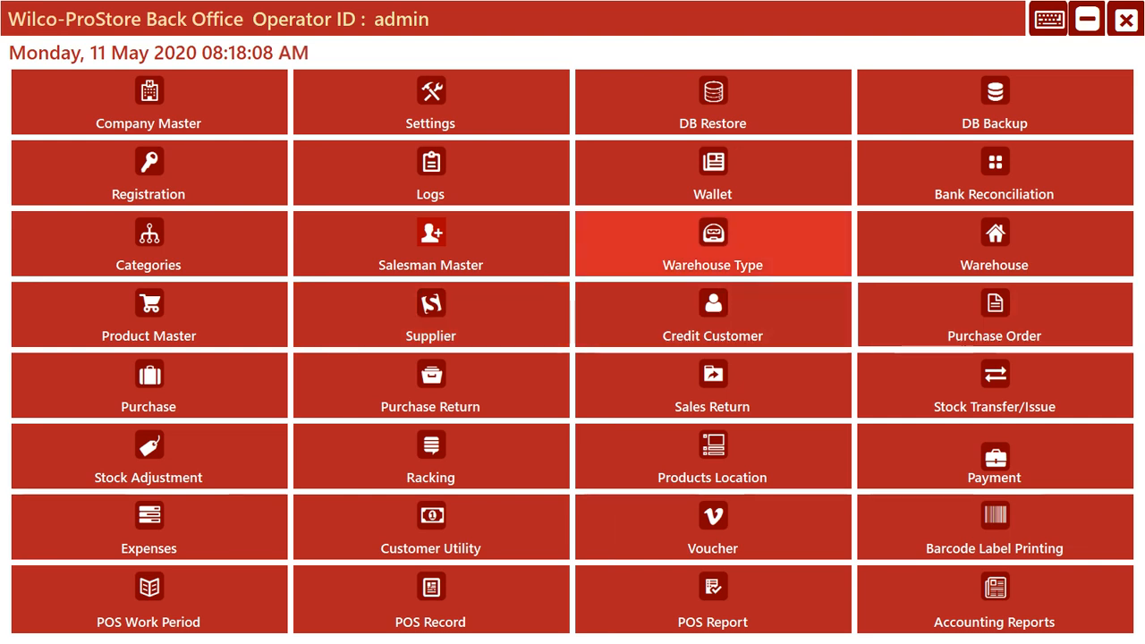
- View the product entry form with its product list and the supplier entry form, closing each one
left_click(148, 315)
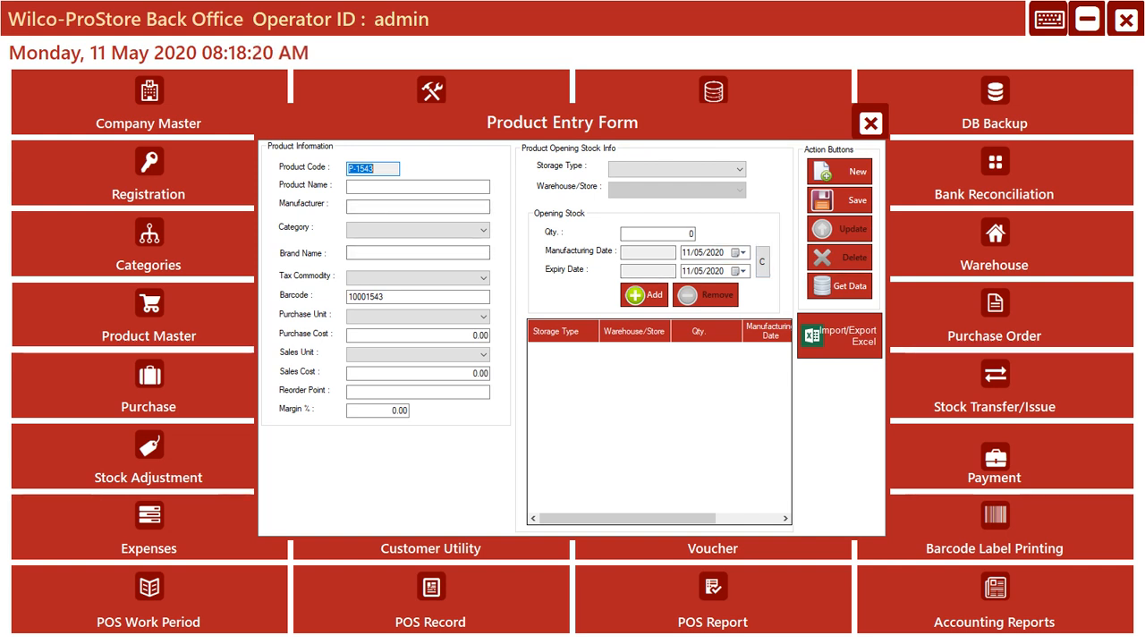
left_click(840, 286)
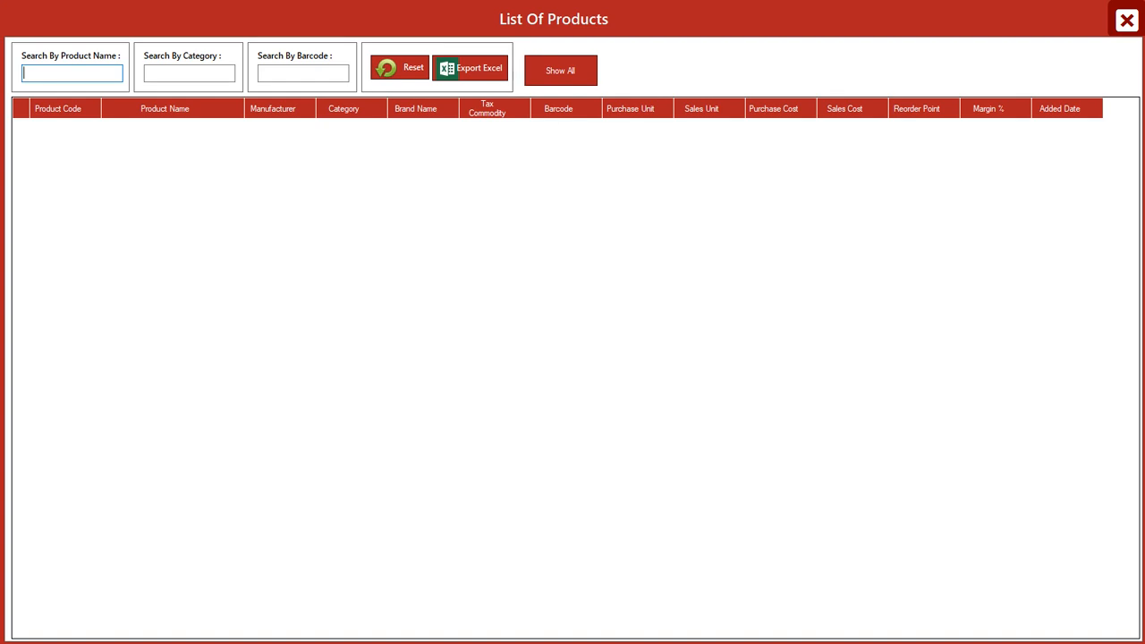
left_click(1127, 20)
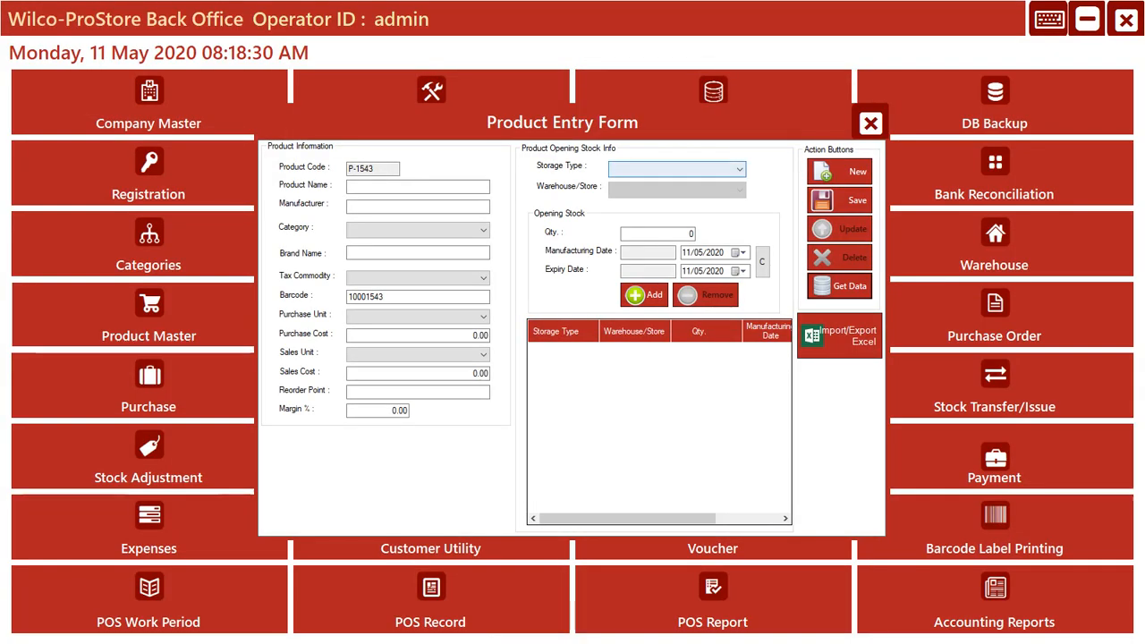
left_click(871, 122)
left_click(431, 315)
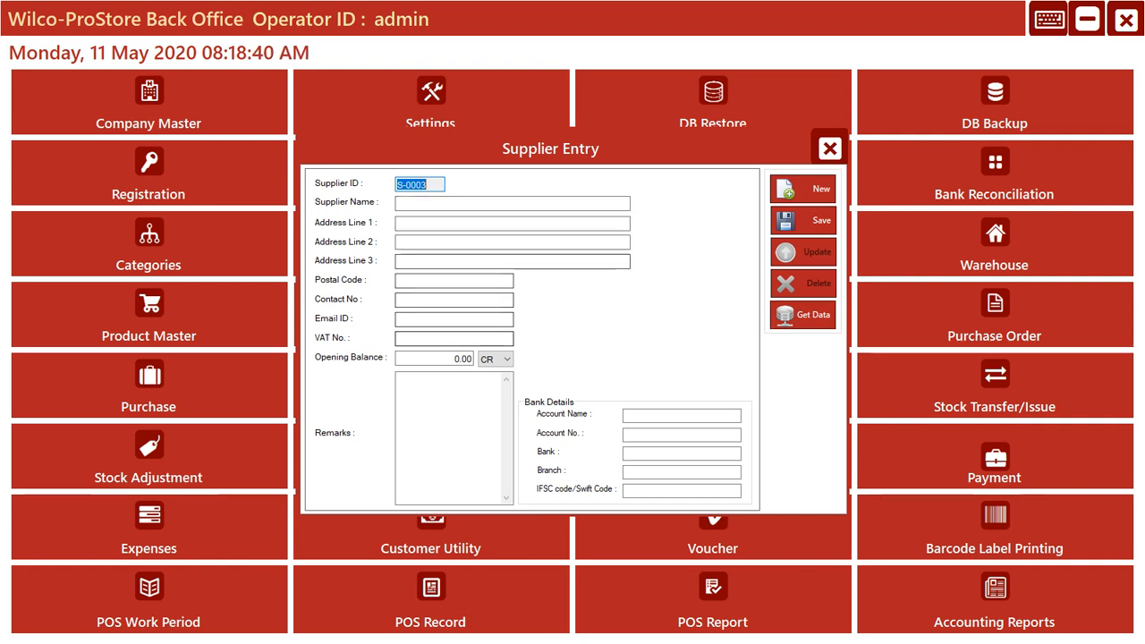
left_click(830, 148)
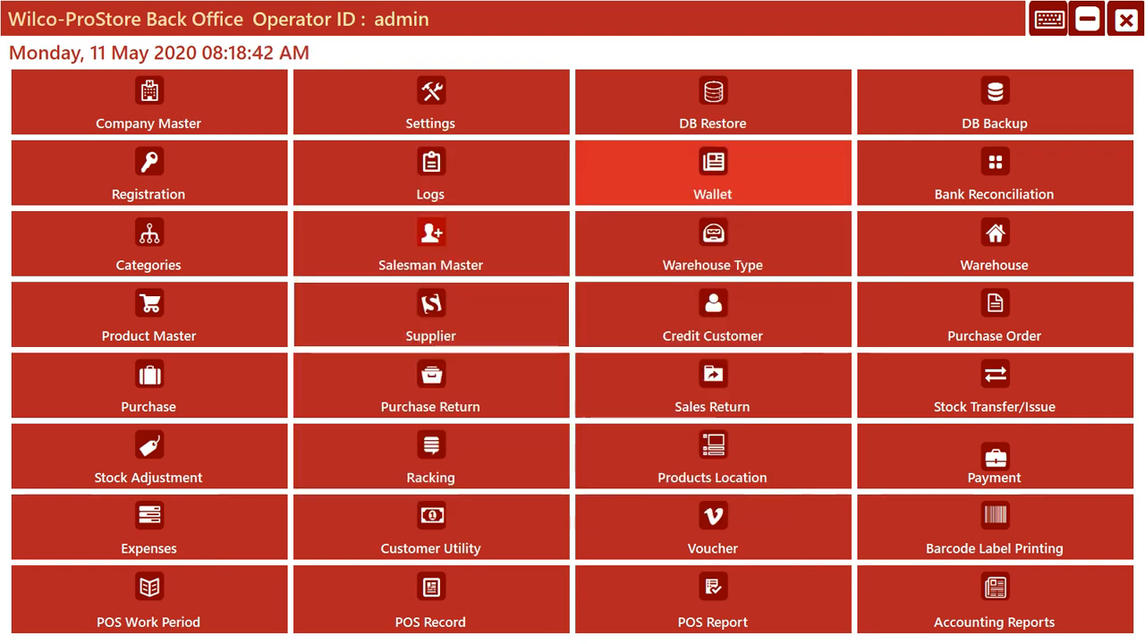
- View the credit customer registration form and the credit customer ledger, closing each one
left_click(658, 308)
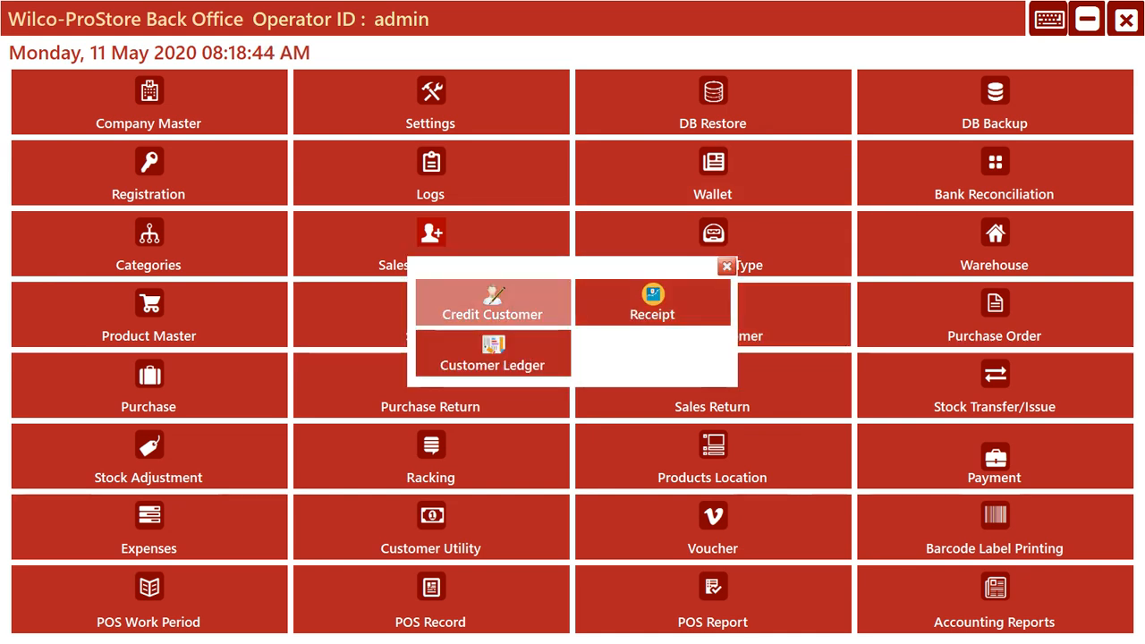
left_click(492, 302)
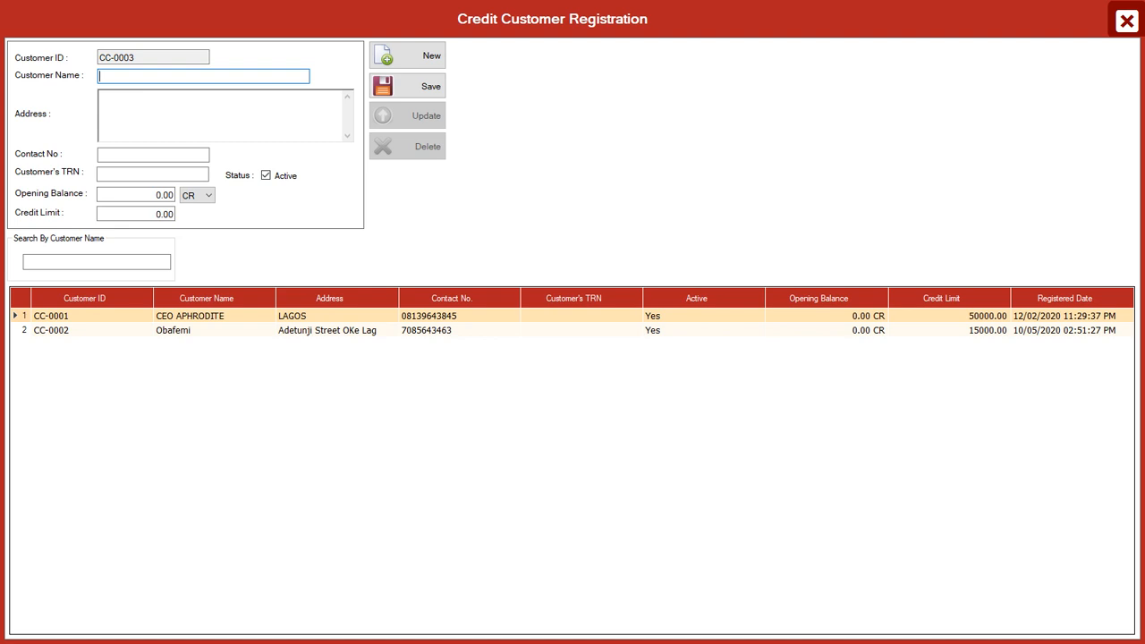
left_click(1127, 20)
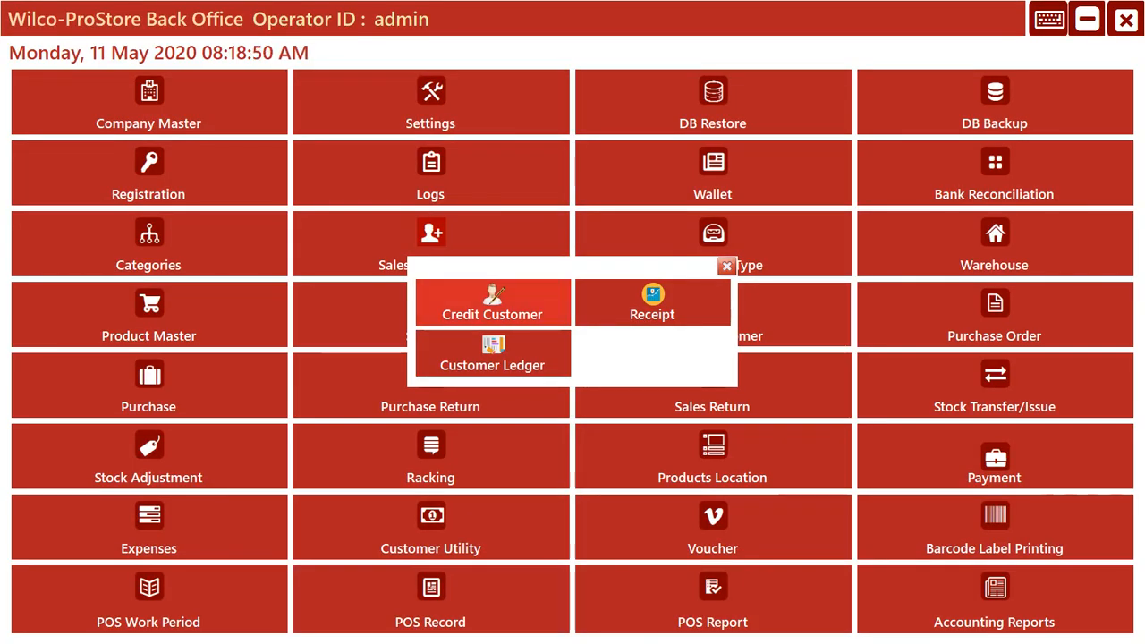
left_click(492, 354)
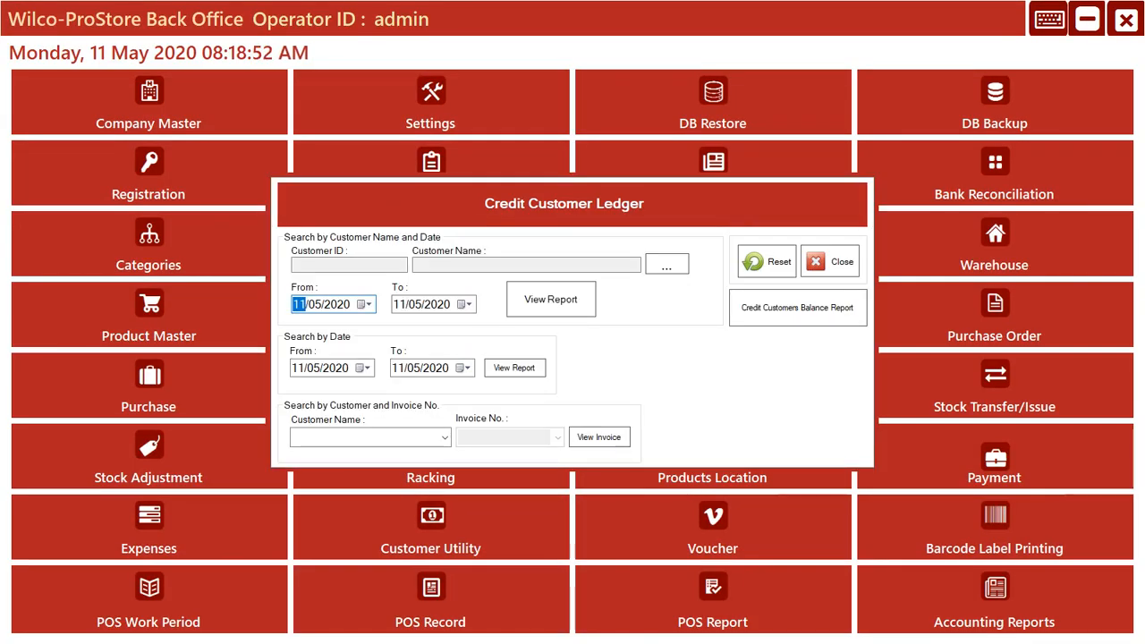
left_click(830, 262)
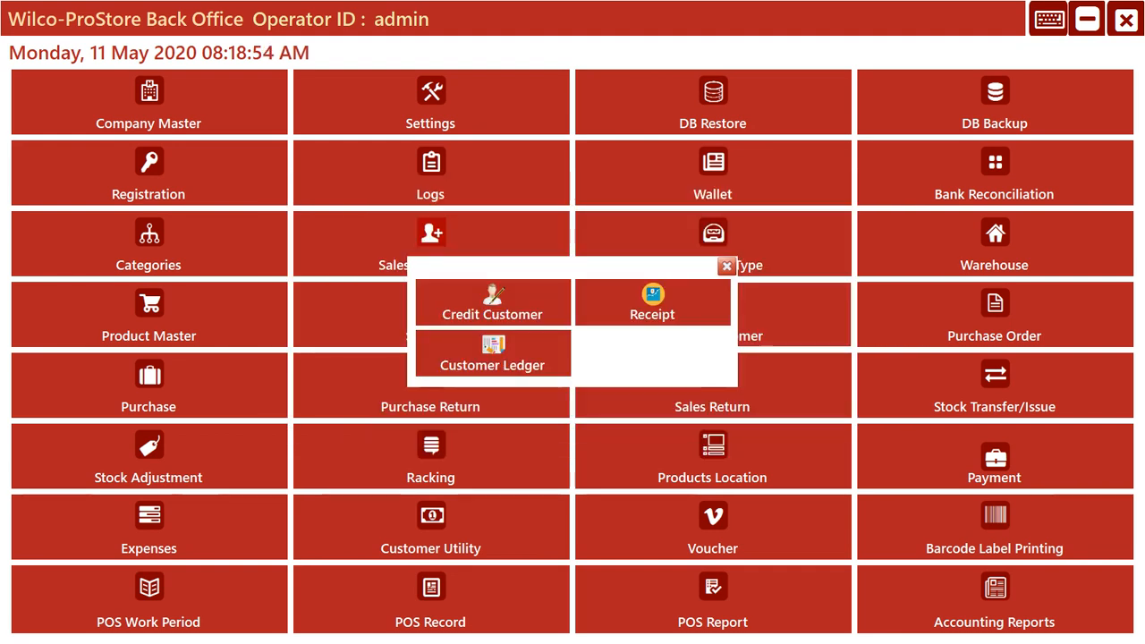
- View the credit customer receipt entry form and its saved records, and return to the main dashboard
left_click(652, 304)
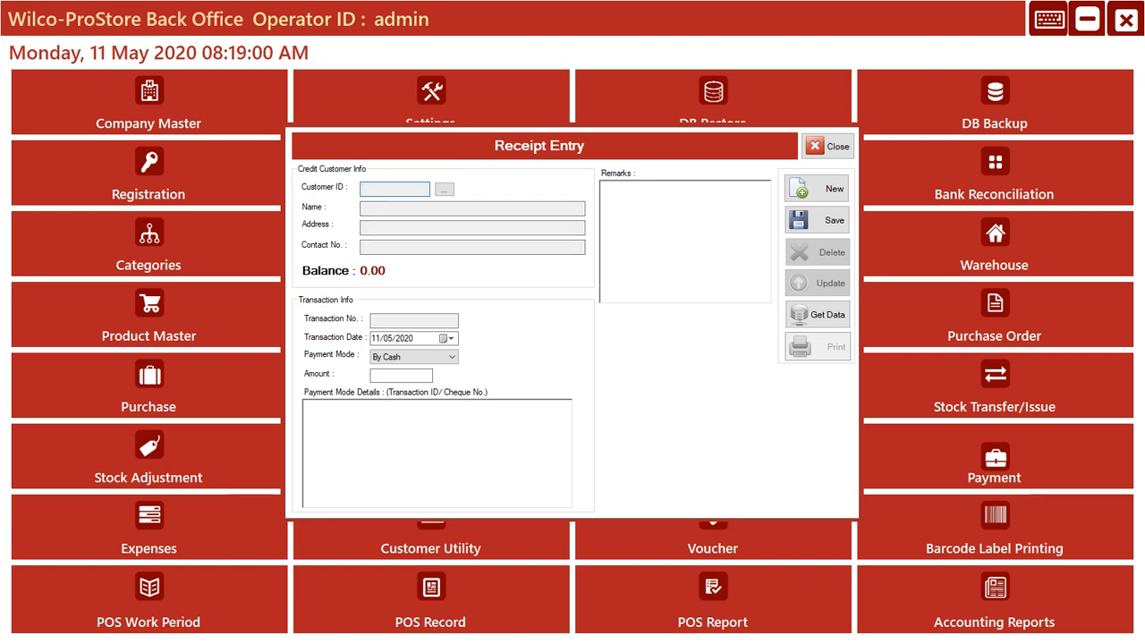
left_click(817, 314)
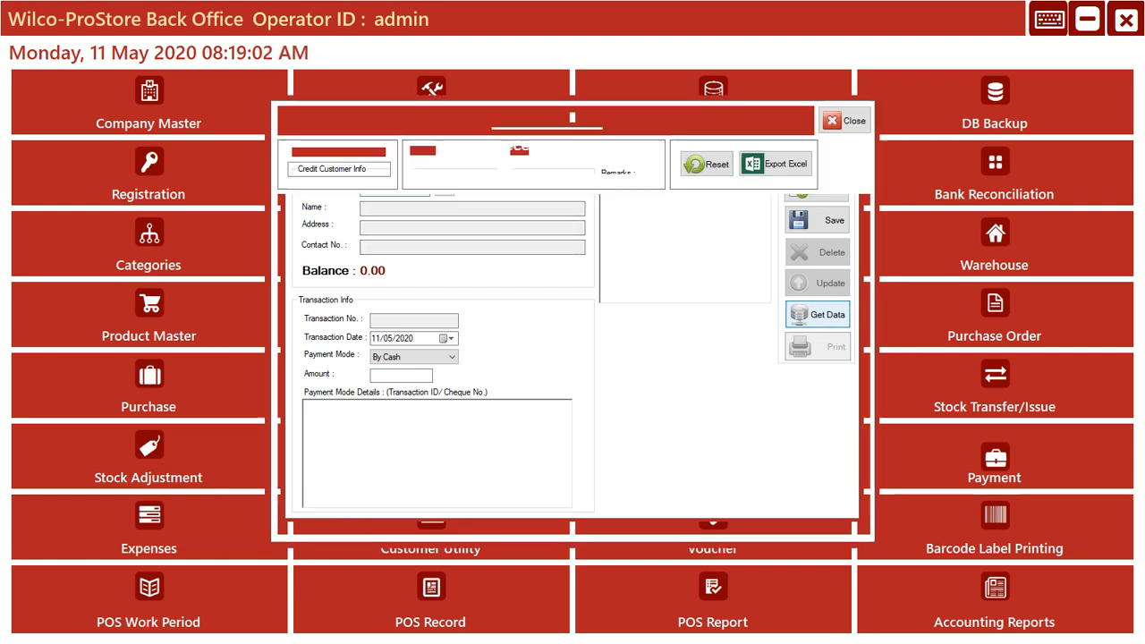
left_click(851, 117)
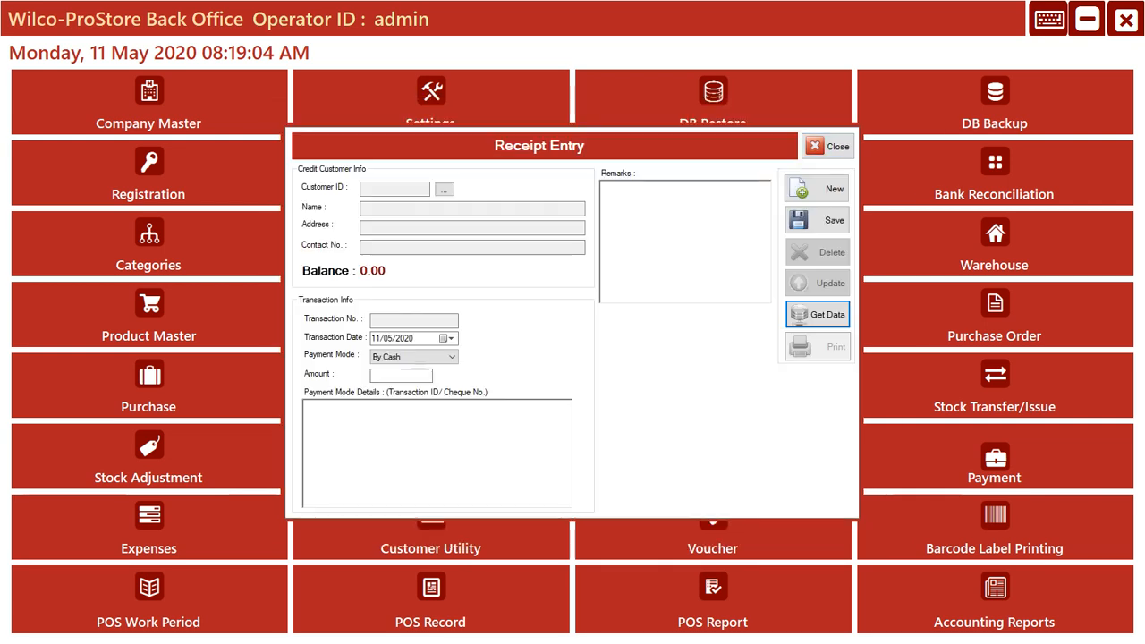
left_click(828, 146)
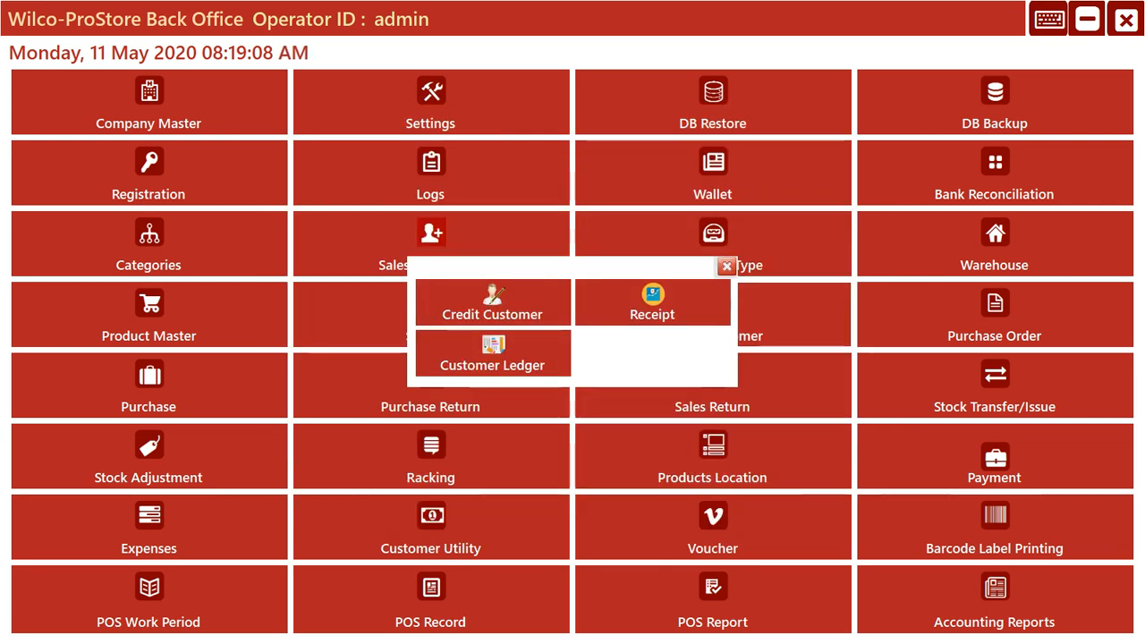
left_click(727, 265)
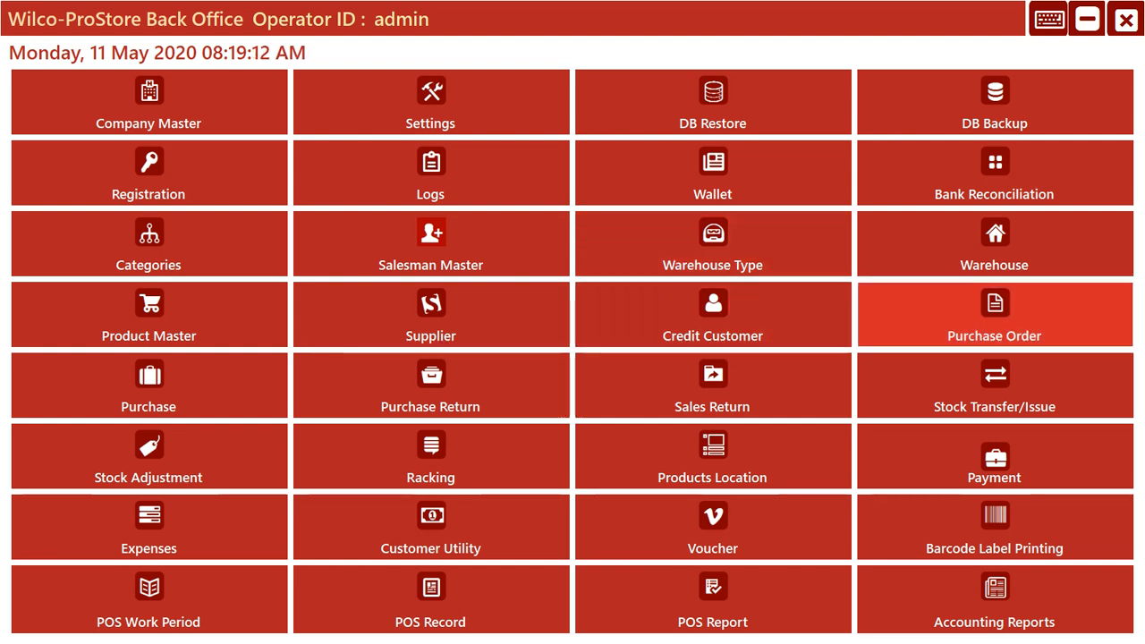
- Delete the saved Seeter Home Care purchase order and check the list of purchase orders
left_click(995, 315)
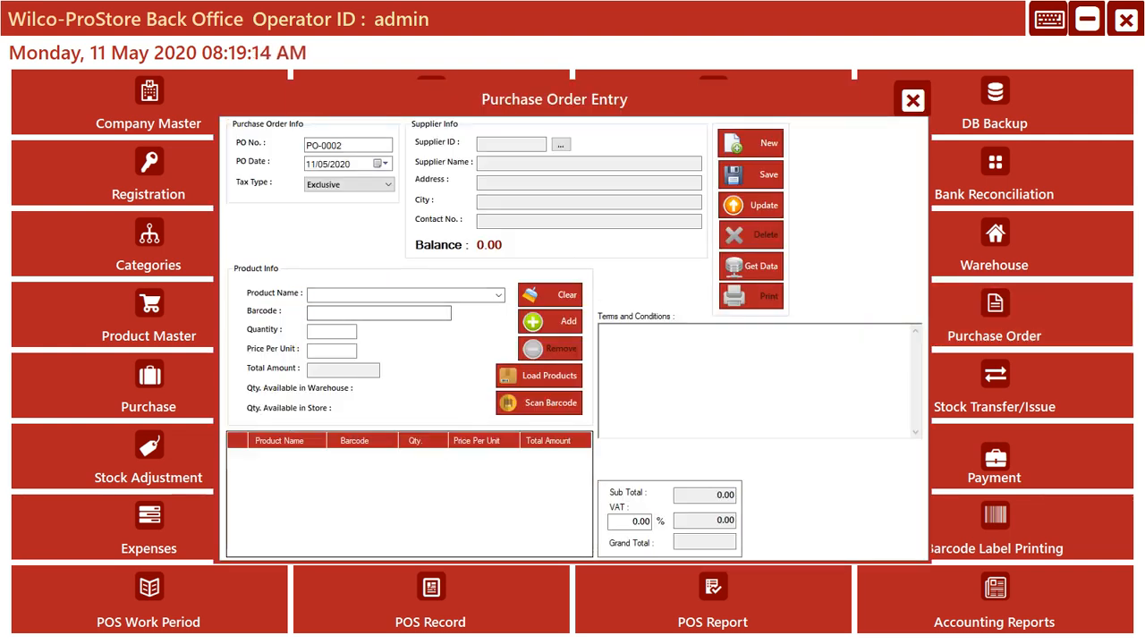
left_click(751, 266)
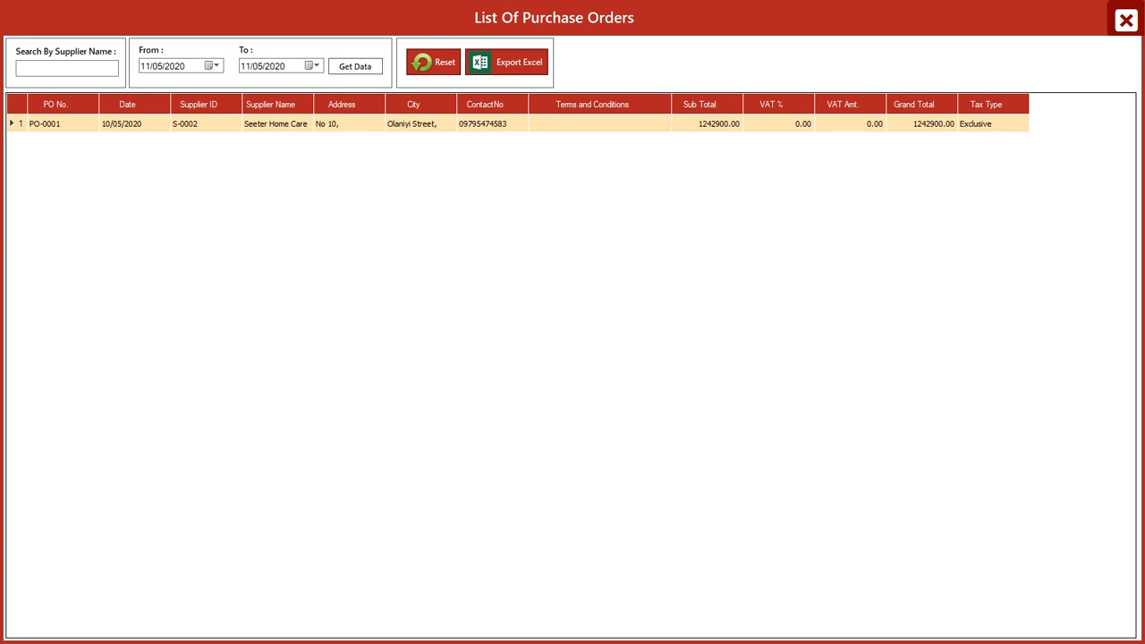
left_click(1127, 20)
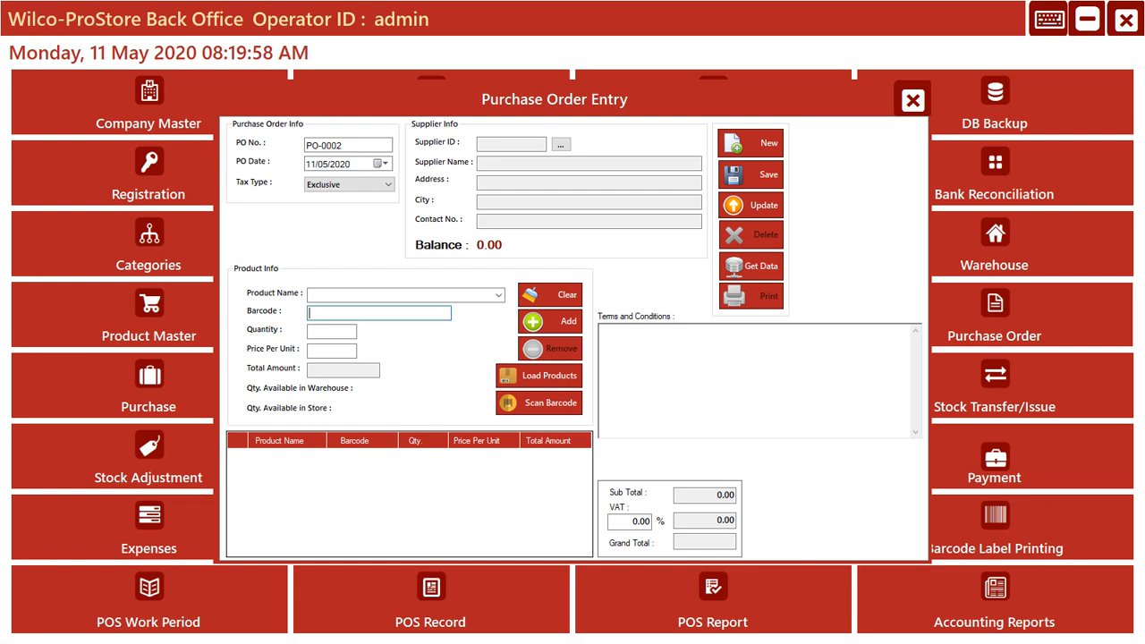
left_click(750, 266)
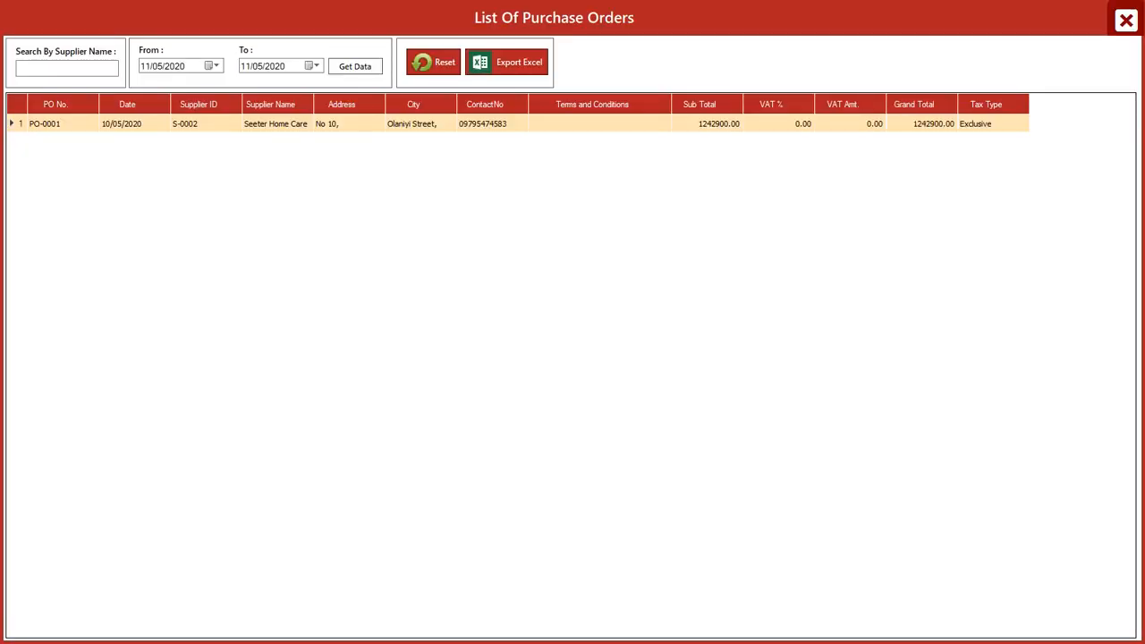
left_click(484, 124)
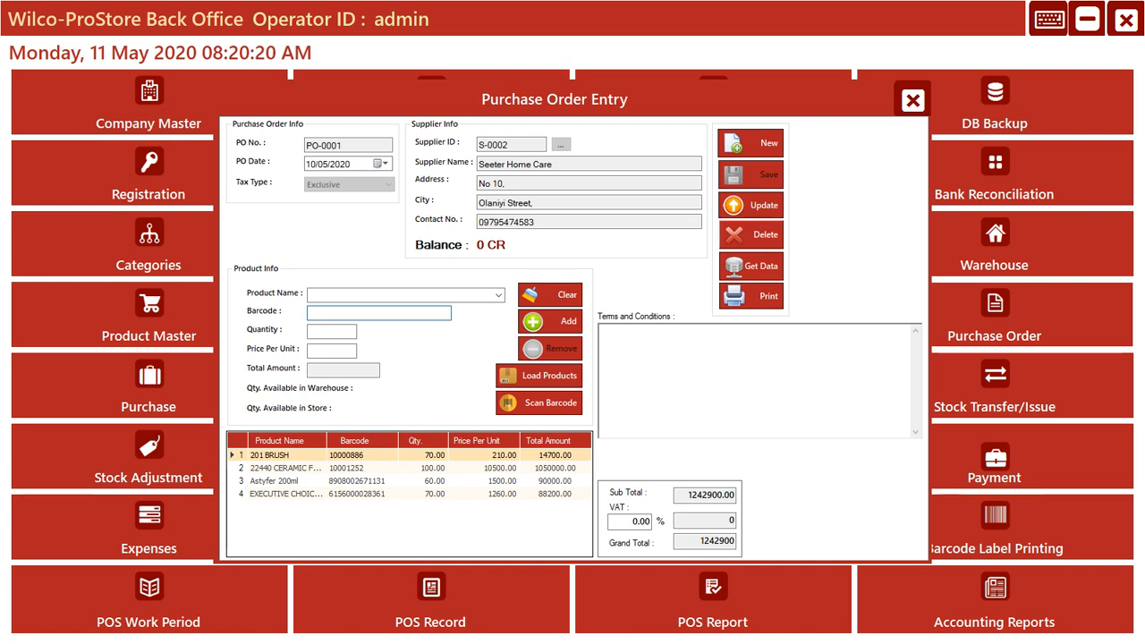
left_click(751, 236)
left_click(586, 377)
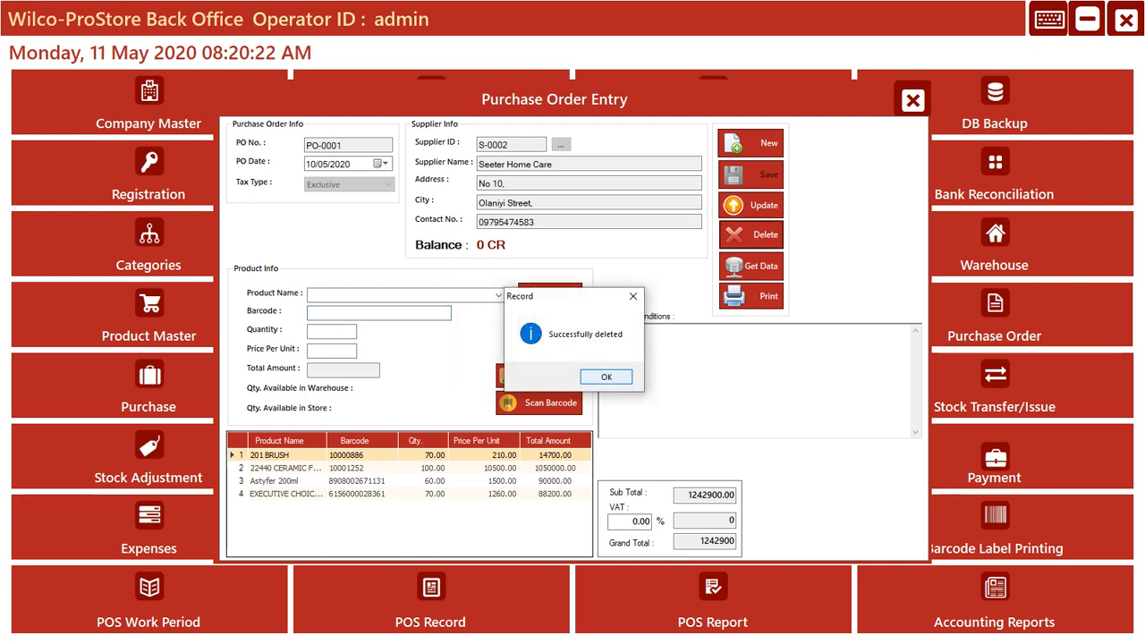
left_click(586, 376)
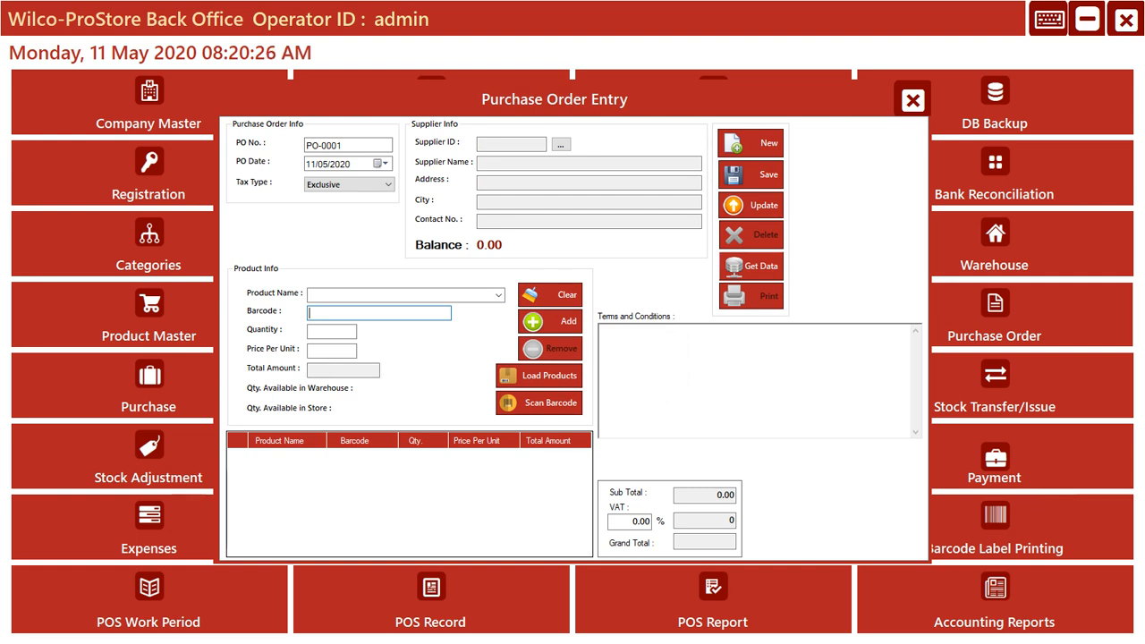
left_click(751, 266)
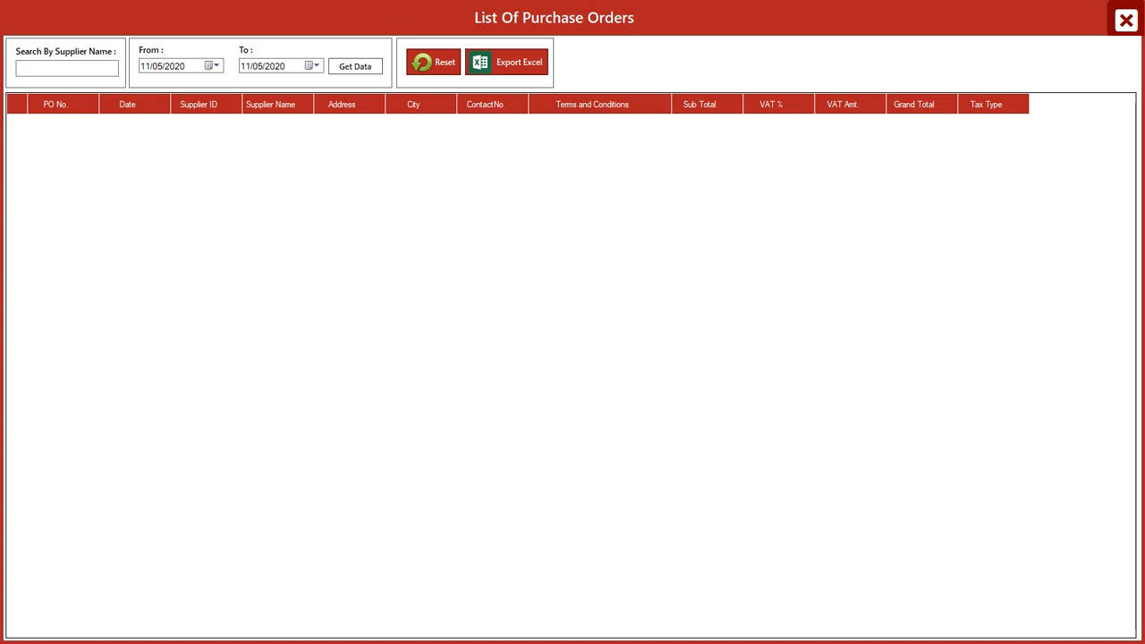
- Return from the list of purchase orders to the order entry form and select Seeter Home Care (S-0002) as the supplier
left_click(1127, 20)
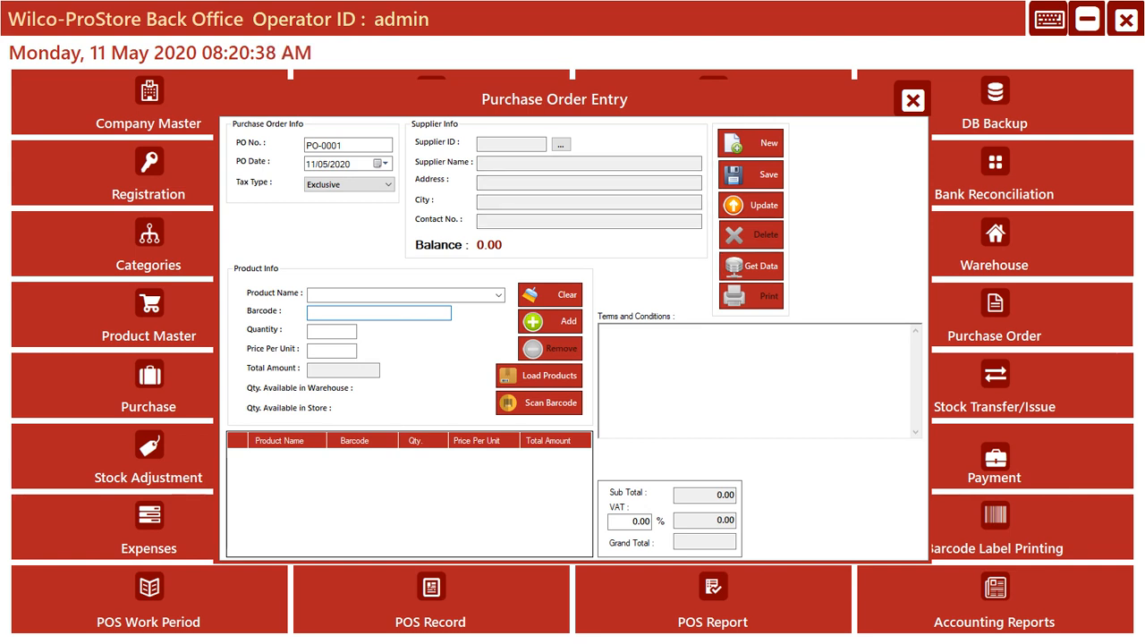
left_click(540, 376)
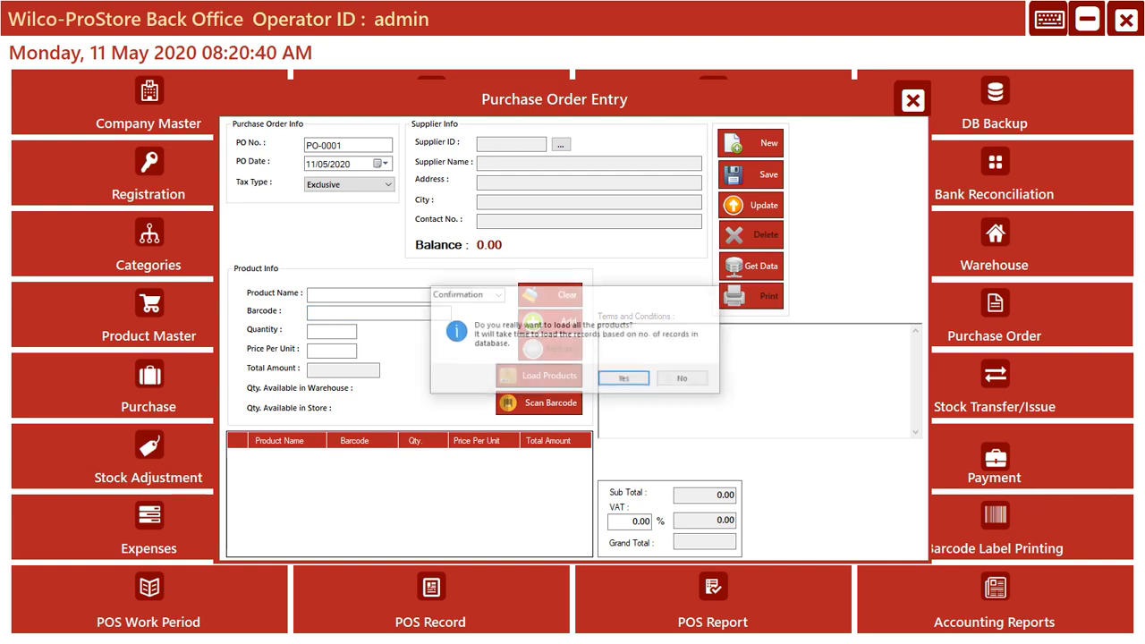
left_click(683, 378)
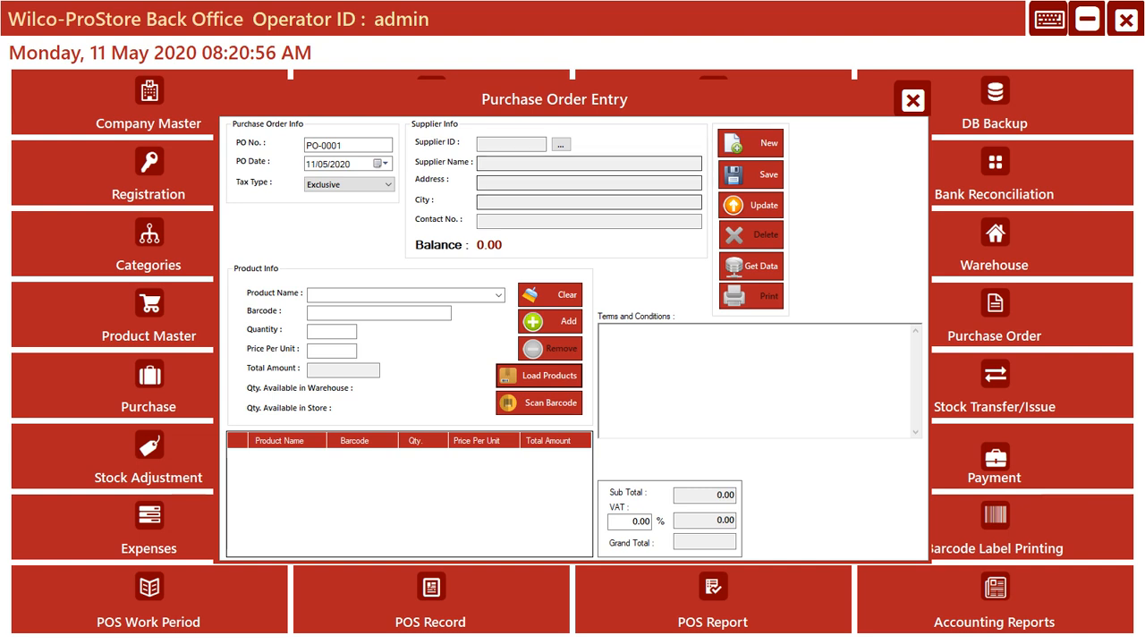
left_click(561, 145)
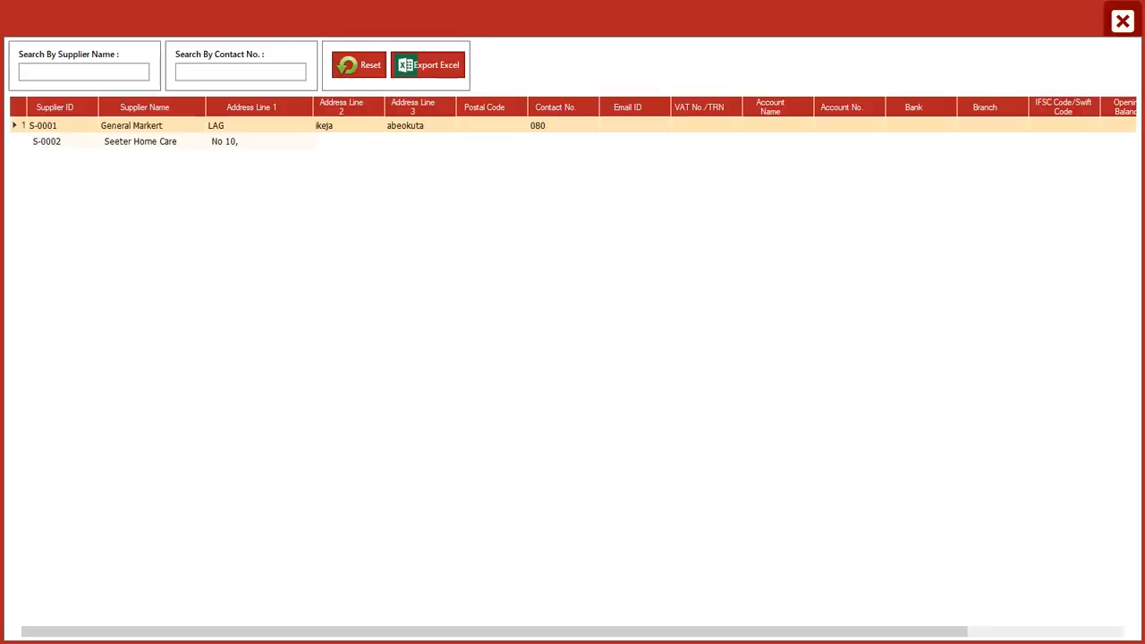
left_click(1122, 21)
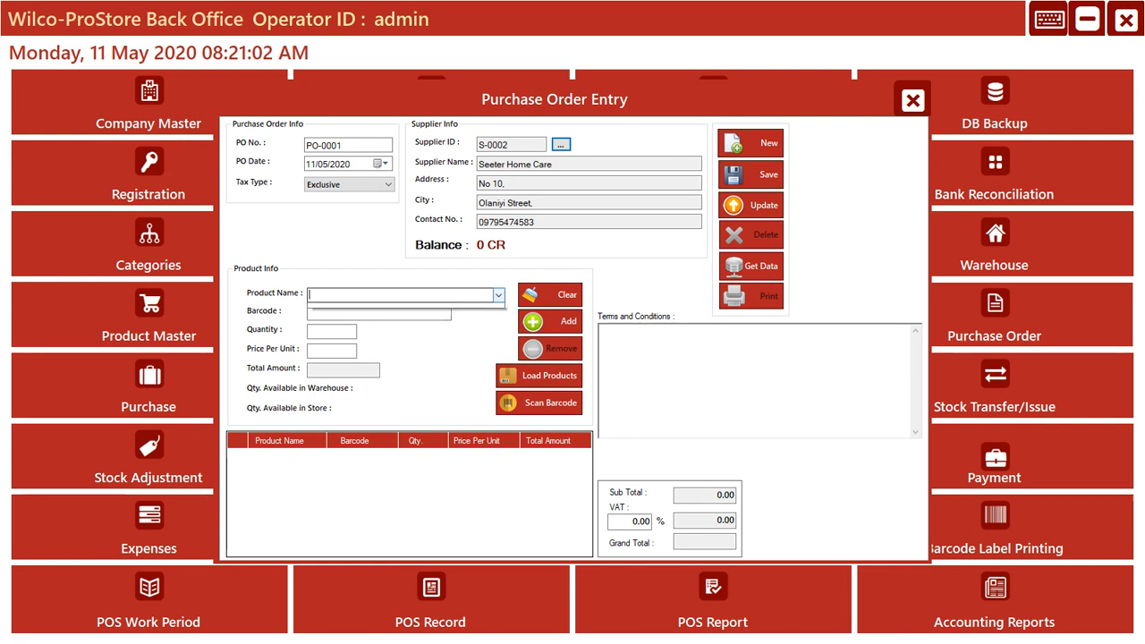
- Check the product name list of the purchase order for selectable products
left_click(500, 295)
left_click(499, 295)
left_click(499, 295)
left_click(499, 295)
left_click(499, 295)
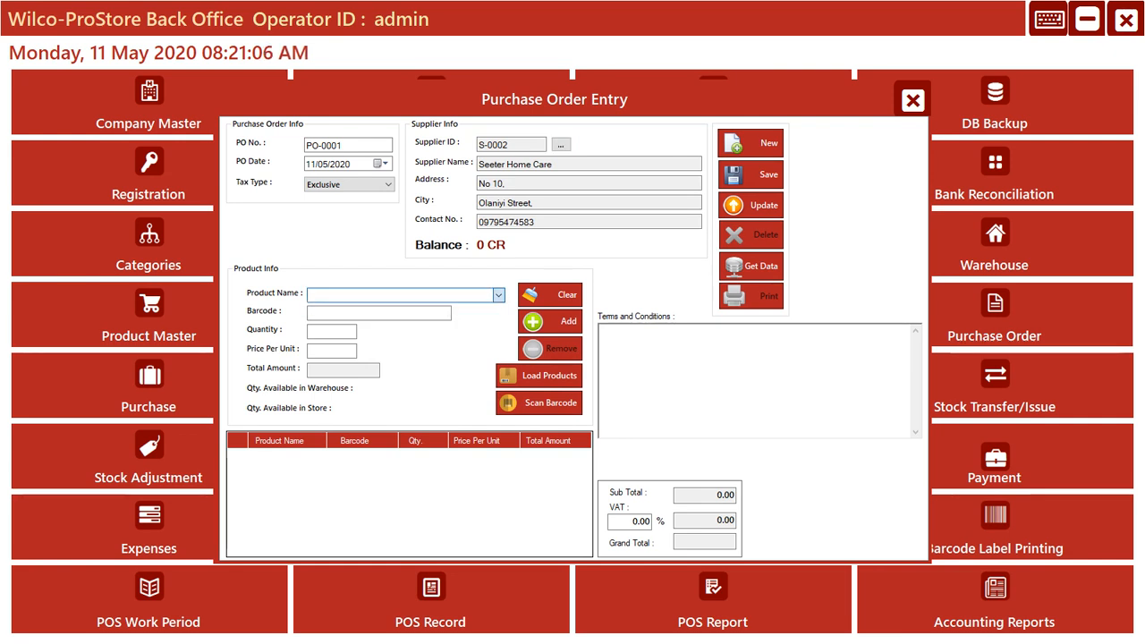
left_click(500, 295)
left_click(499, 295)
left_click(499, 295)
left_click(499, 295)
left_click(499, 295)
left_click(499, 295)
left_click(500, 295)
left_click(499, 295)
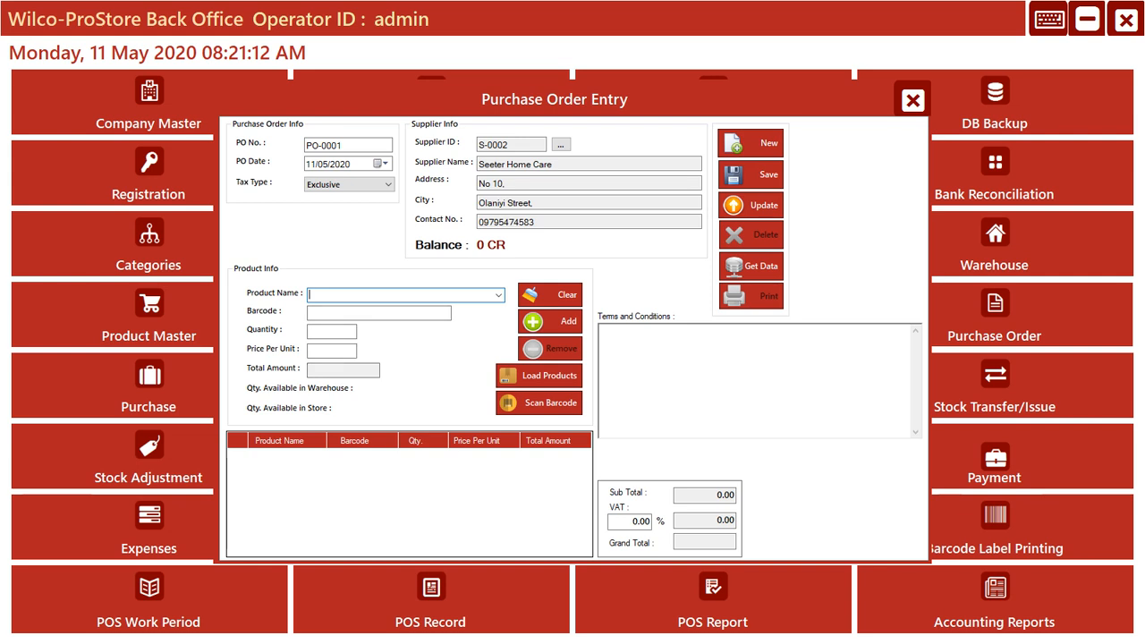
left_click(343, 313)
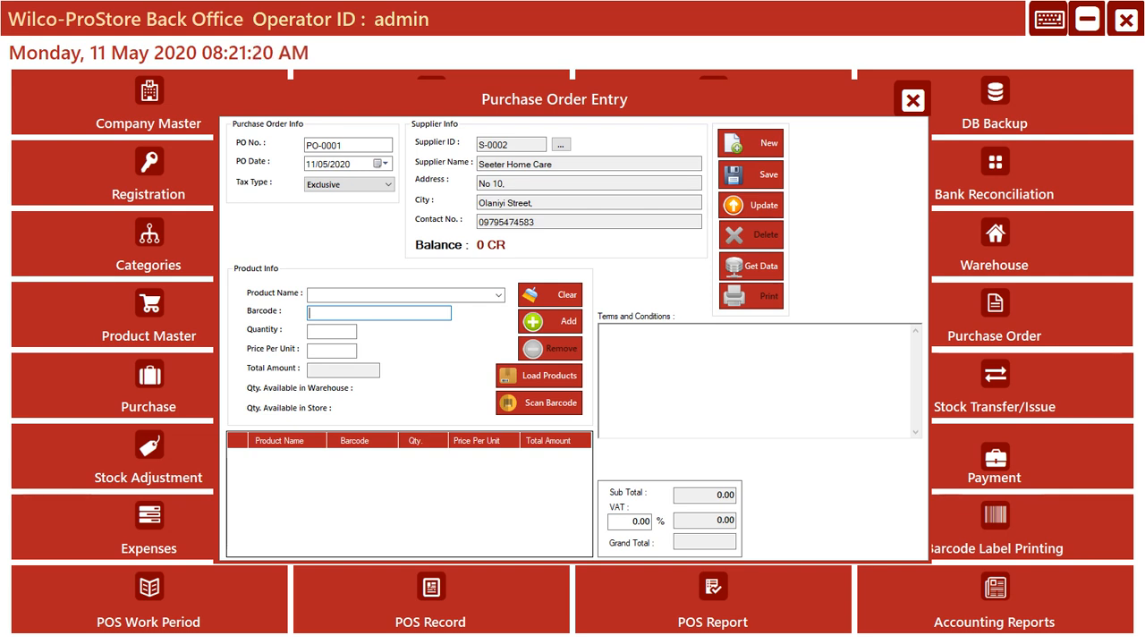
type("7891331010799")
key("Return")
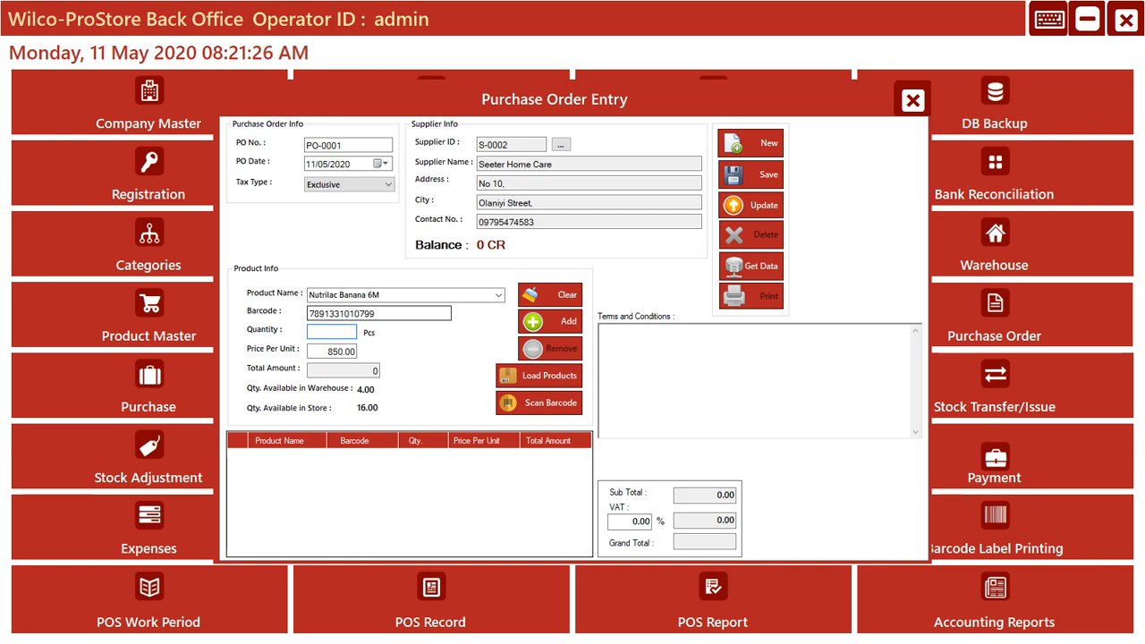
left_click(550, 322)
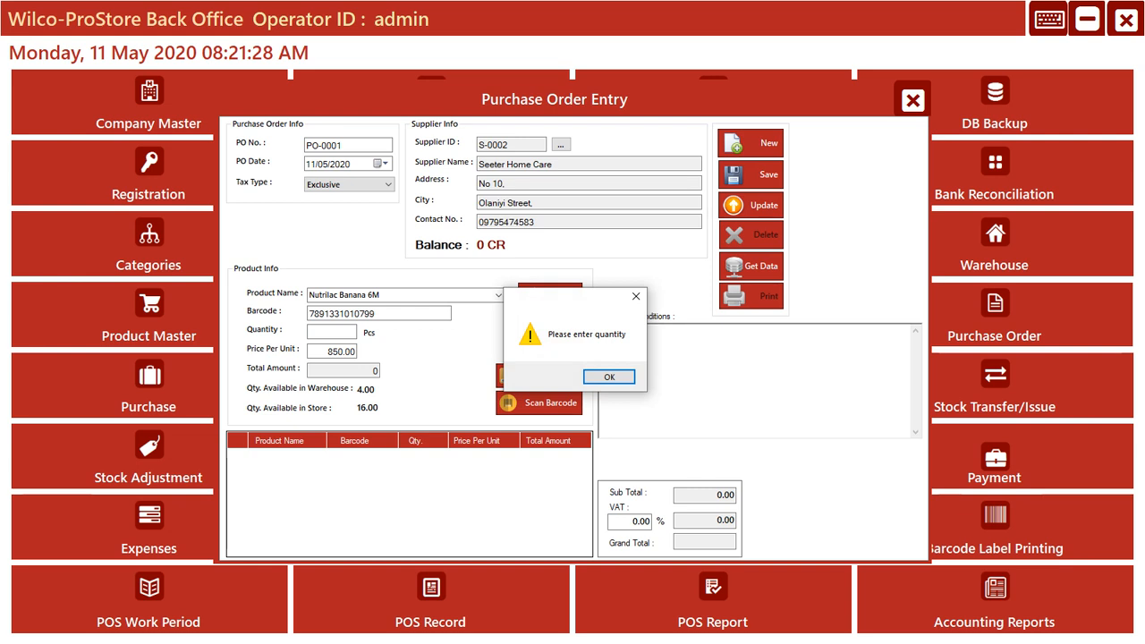
key("Return")
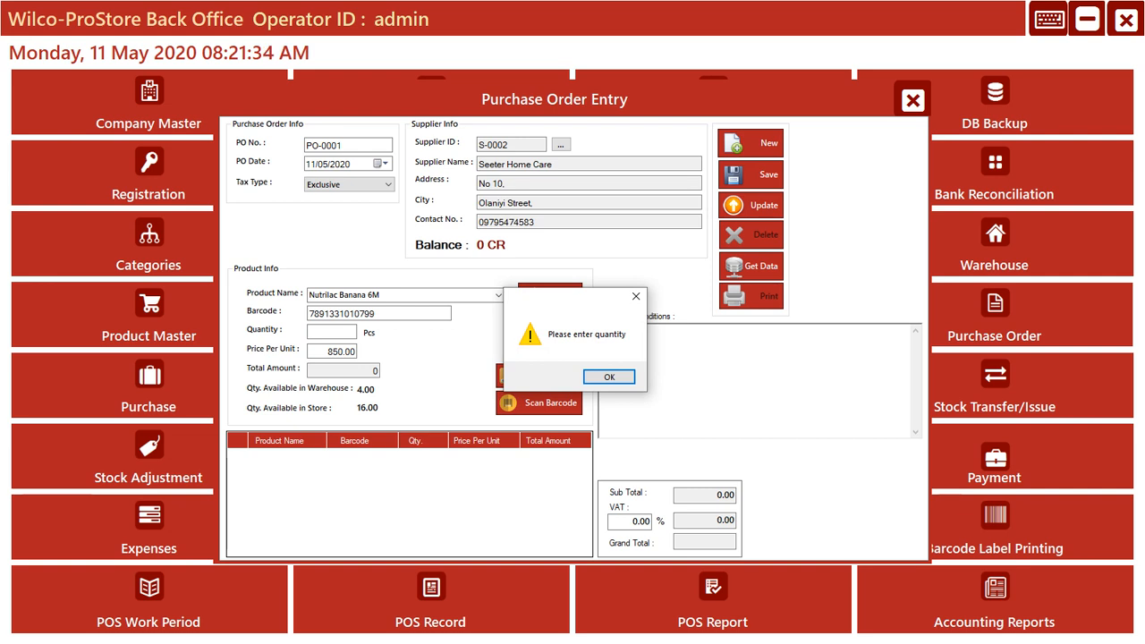
key("Return")
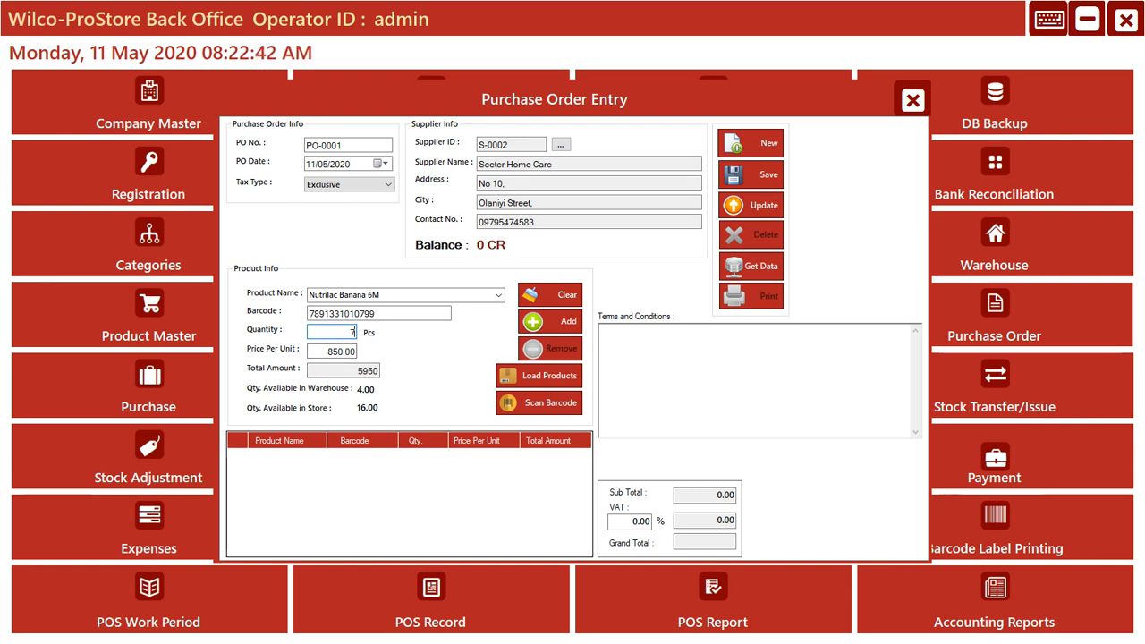
type("0")
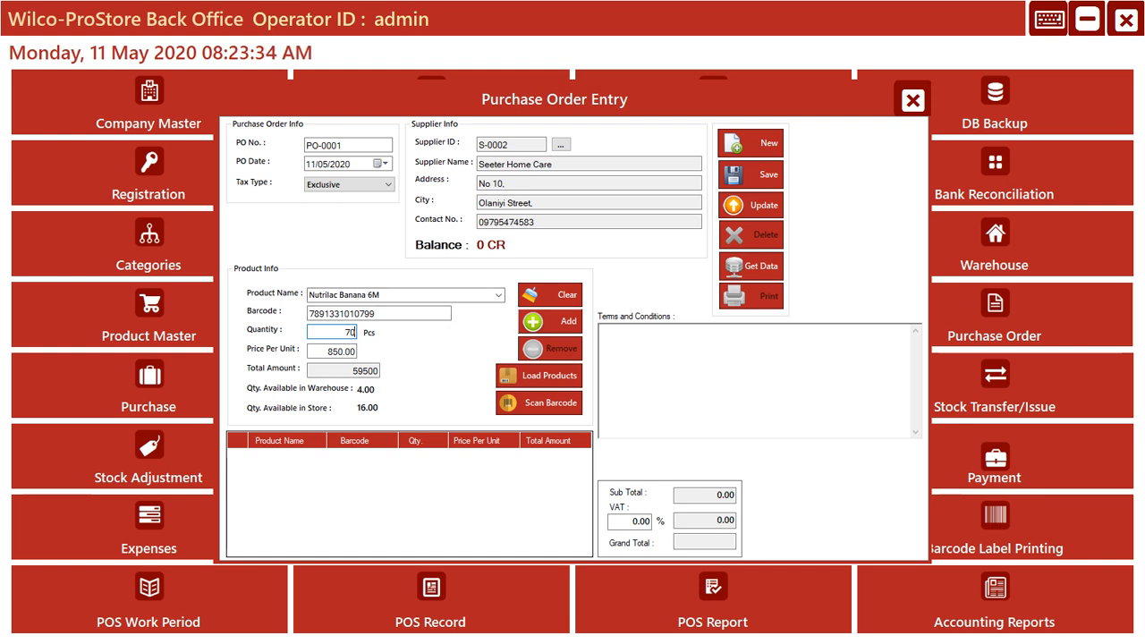
left_click(551, 321)
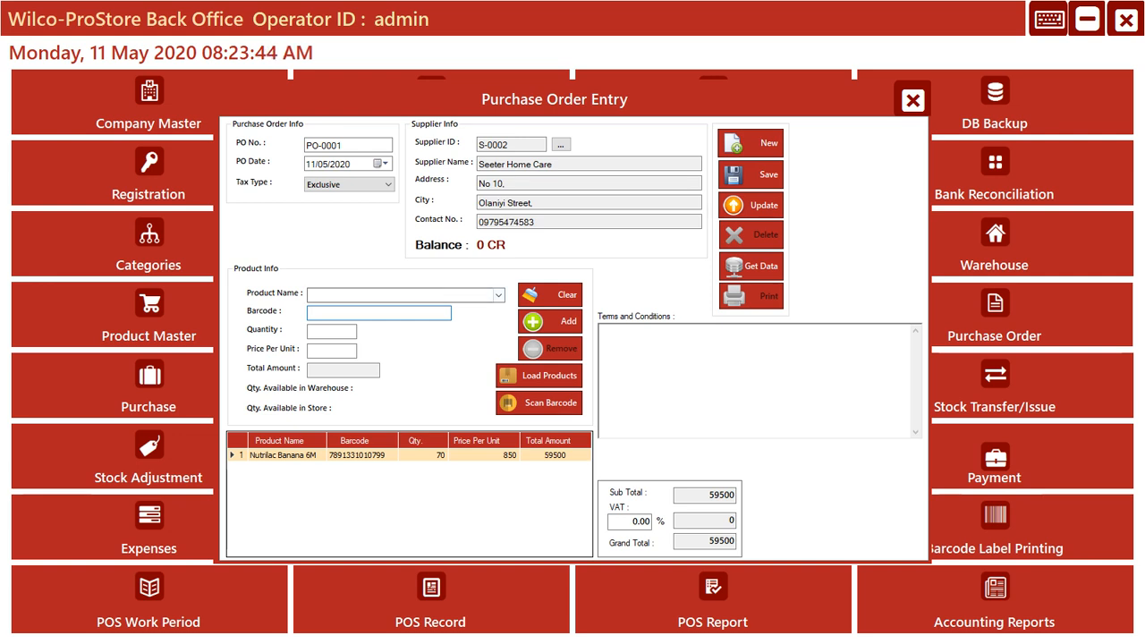
- Load all products from the database into the order's product name list
left_click(499, 295)
left_click(499, 296)
left_click(499, 296)
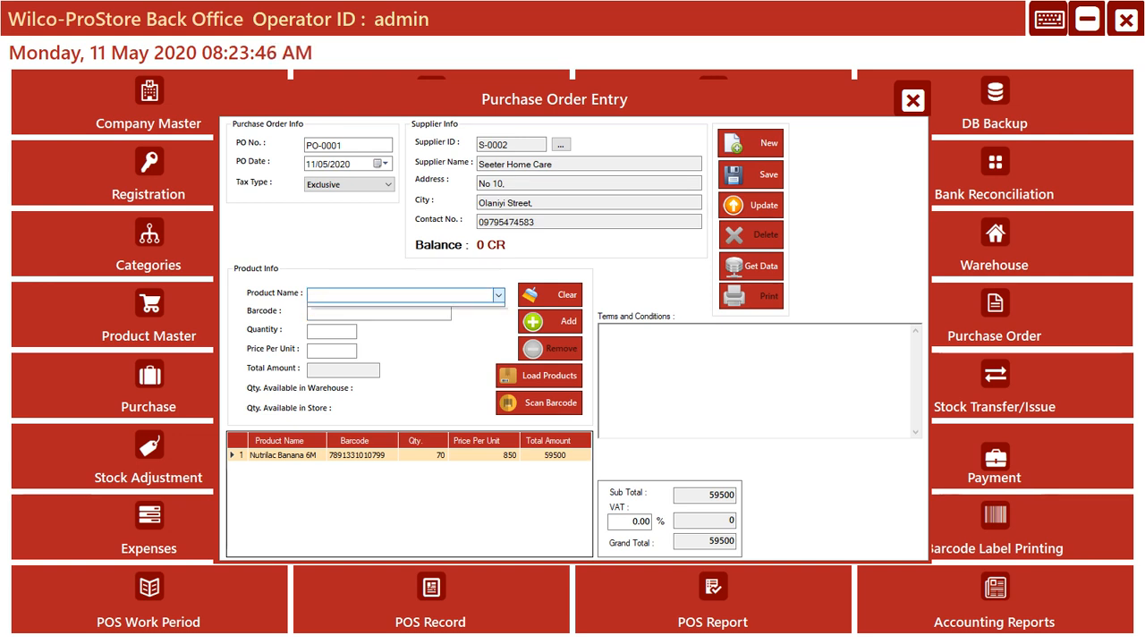
left_click(499, 295)
left_click(500, 296)
left_click(499, 296)
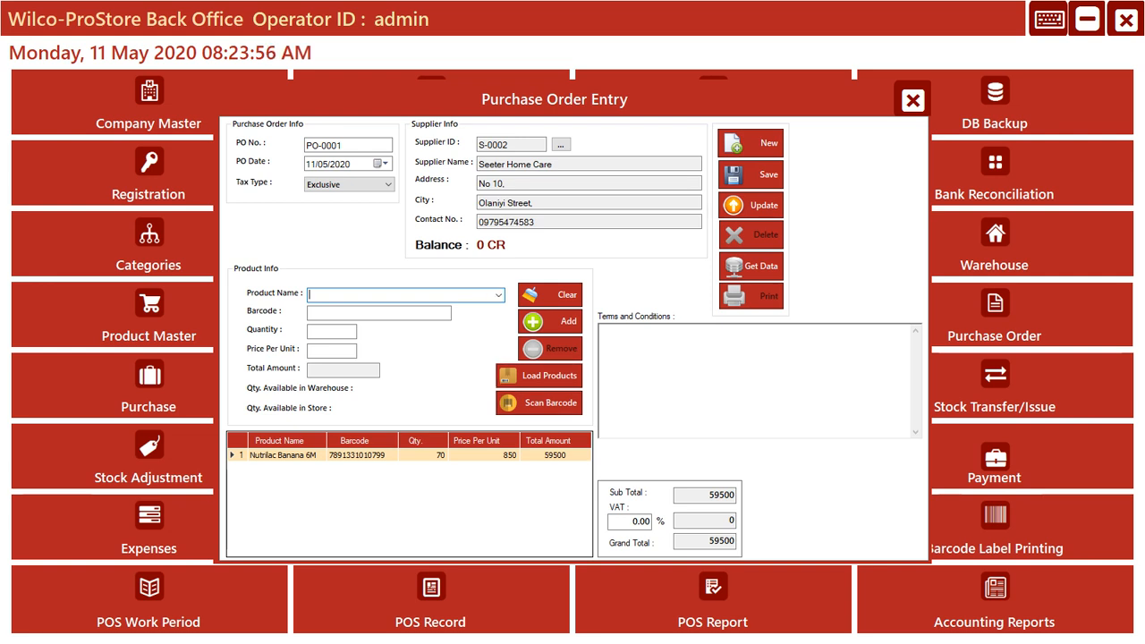
left_click(540, 376)
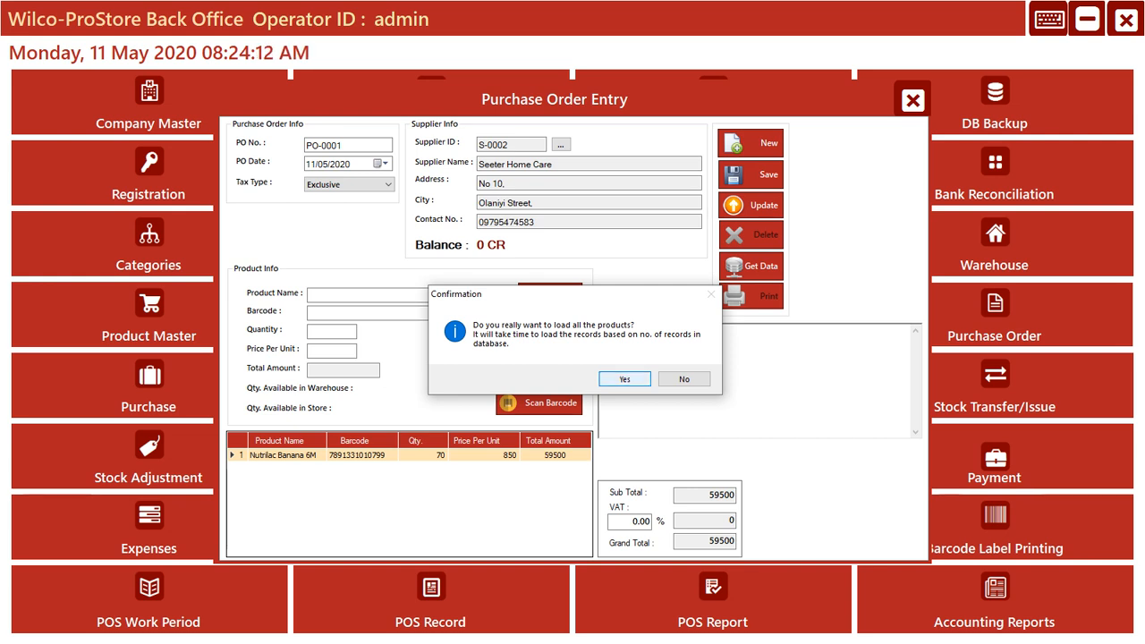
left_click(624, 379)
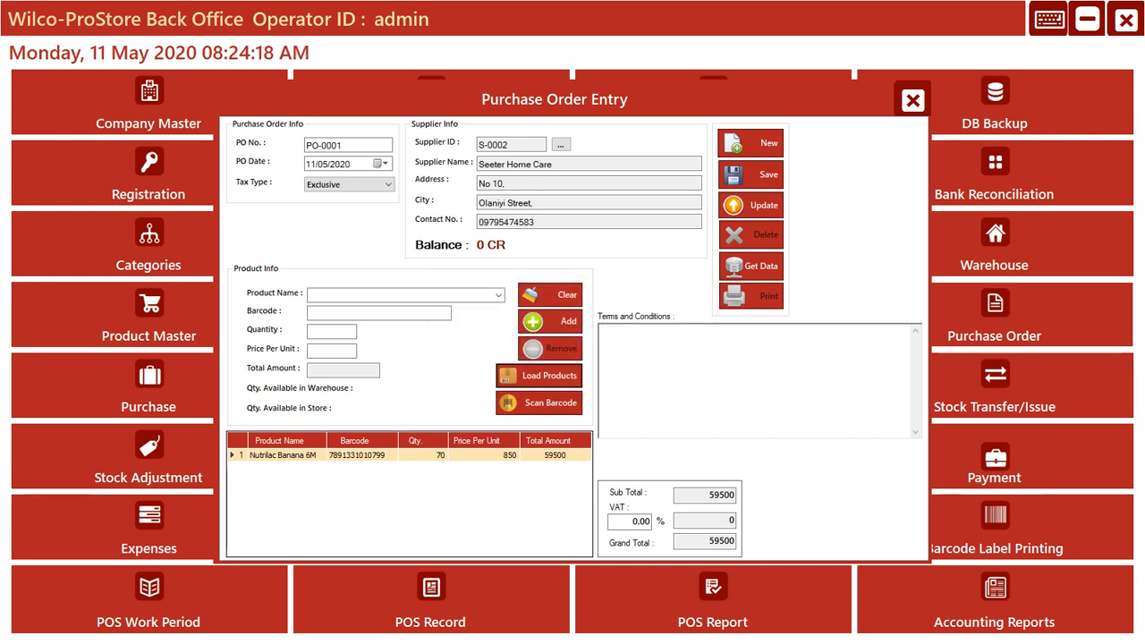
- Choose ATE BRUSH from the loaded product list and add it to the order with a quantity of 56
left_click(500, 295)
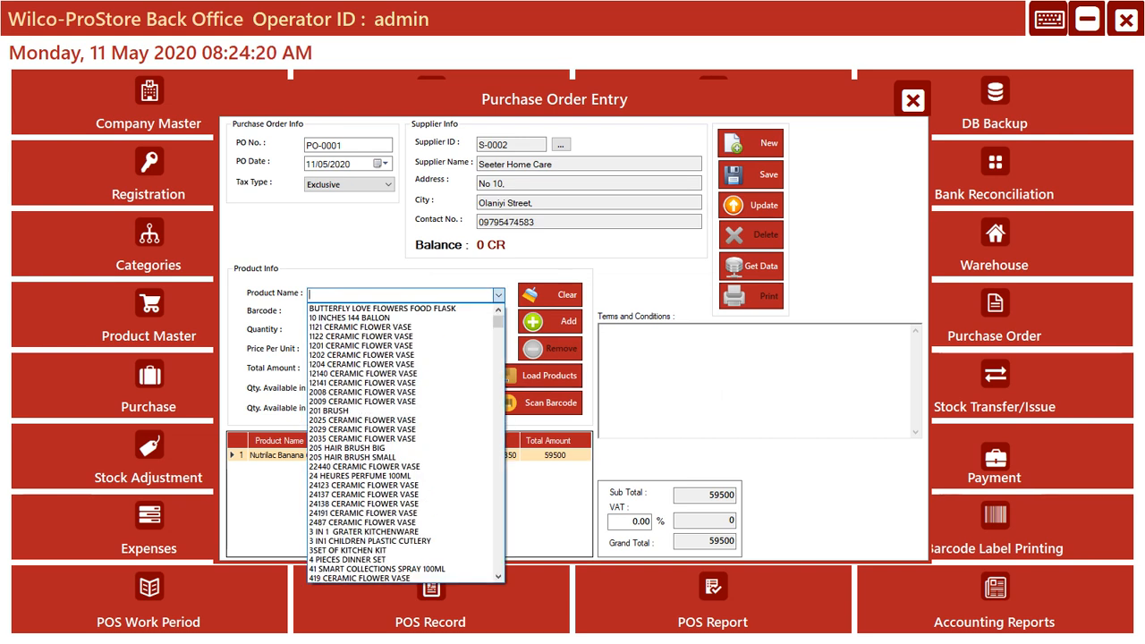
mouse_move(498, 323)
left_mouse_down()
mouse_move(498, 564)
mouse_move(498, 321)
left_mouse_up()
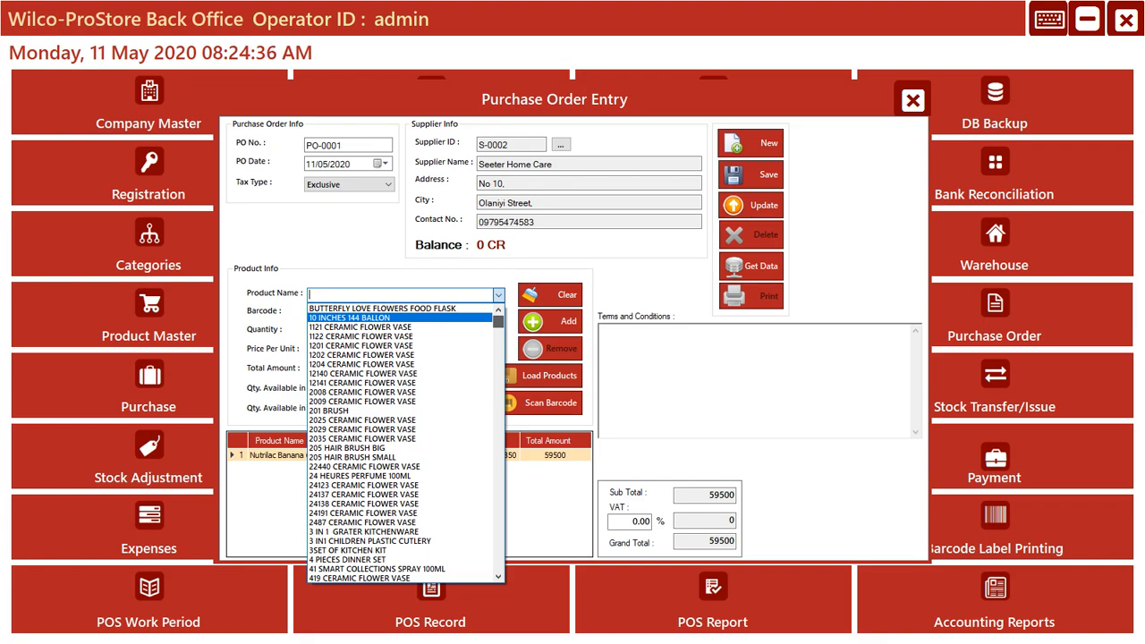
mouse_move(498, 322)
left_mouse_down()
mouse_move(499, 565)
mouse_move(498, 332)
mouse_move(498, 341)
left_mouse_up()
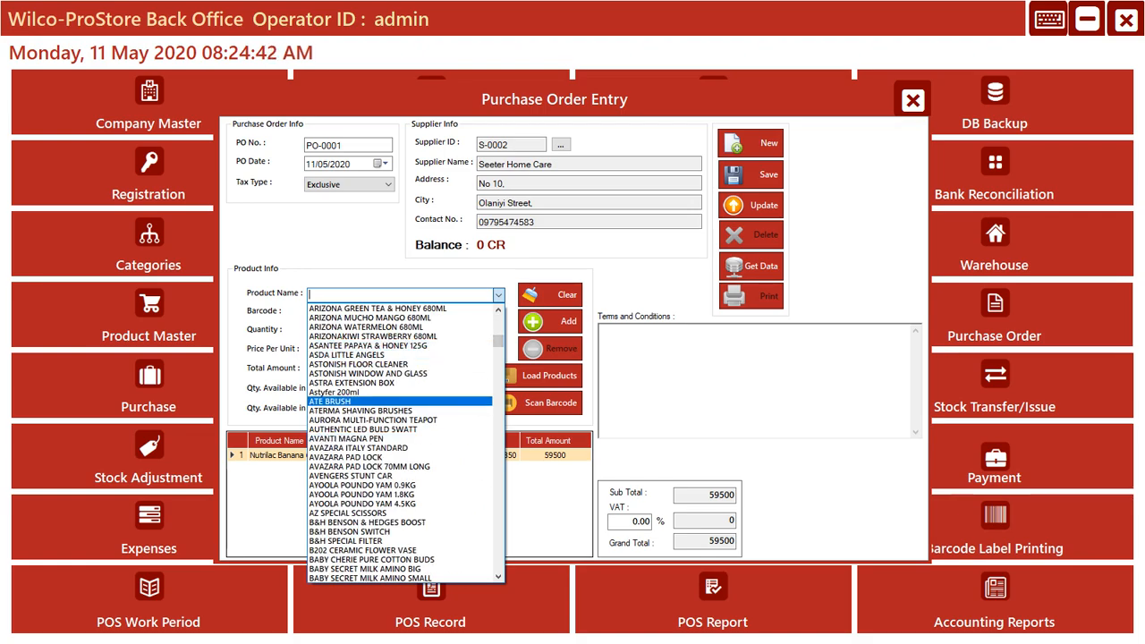
left_click(400, 401)
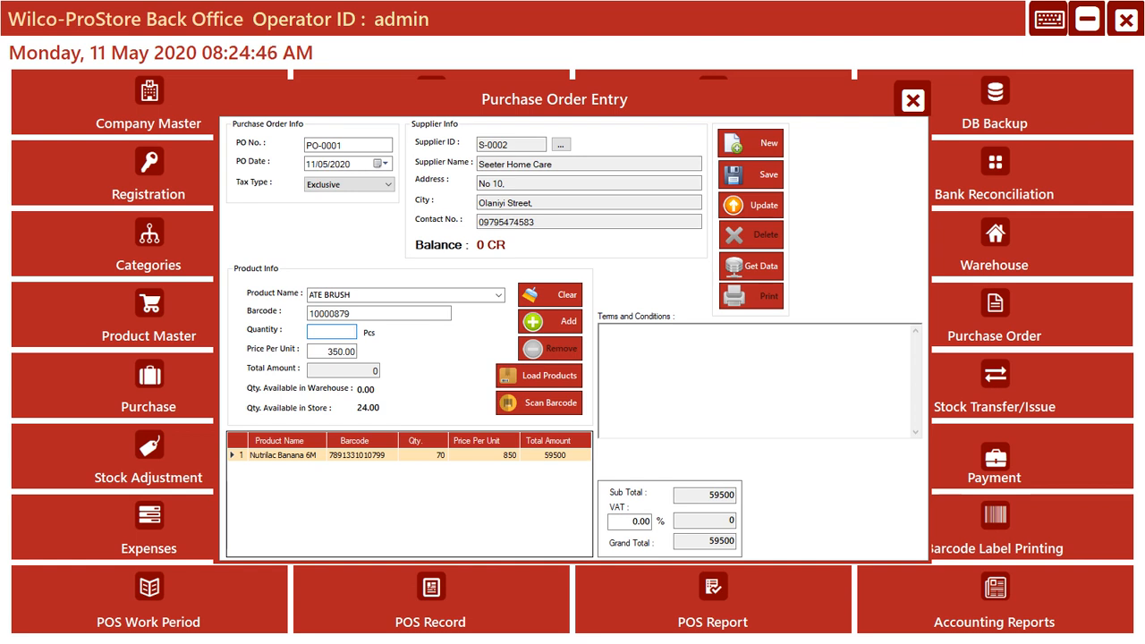
type("56")
left_click(552, 321)
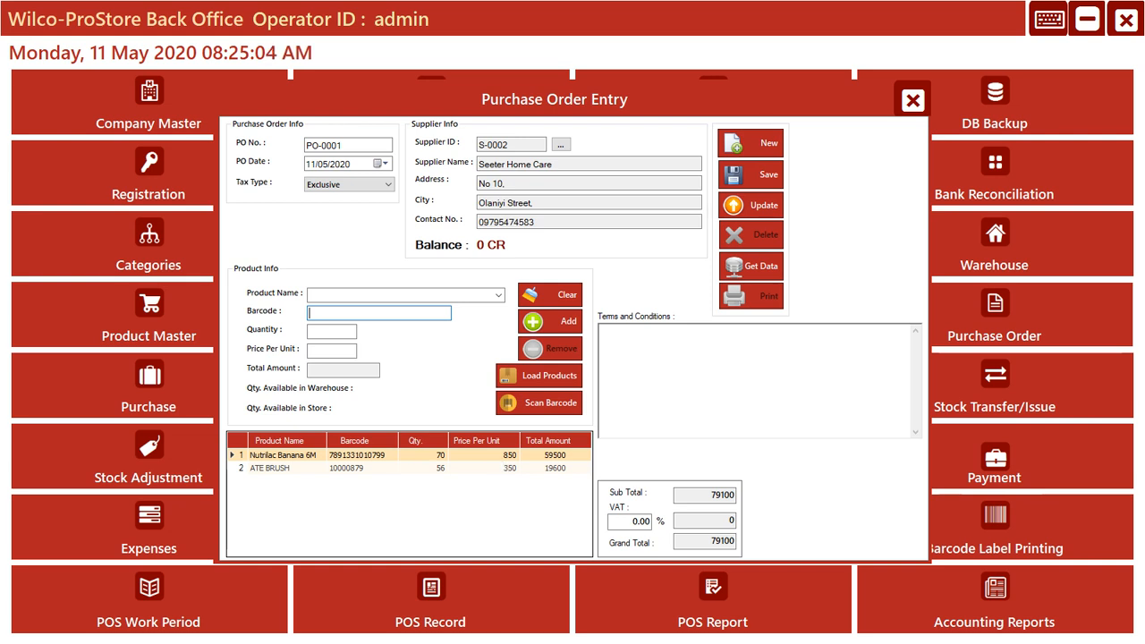
- Switch to the Calculator app and move its window clear of the order's product lines
key("super")
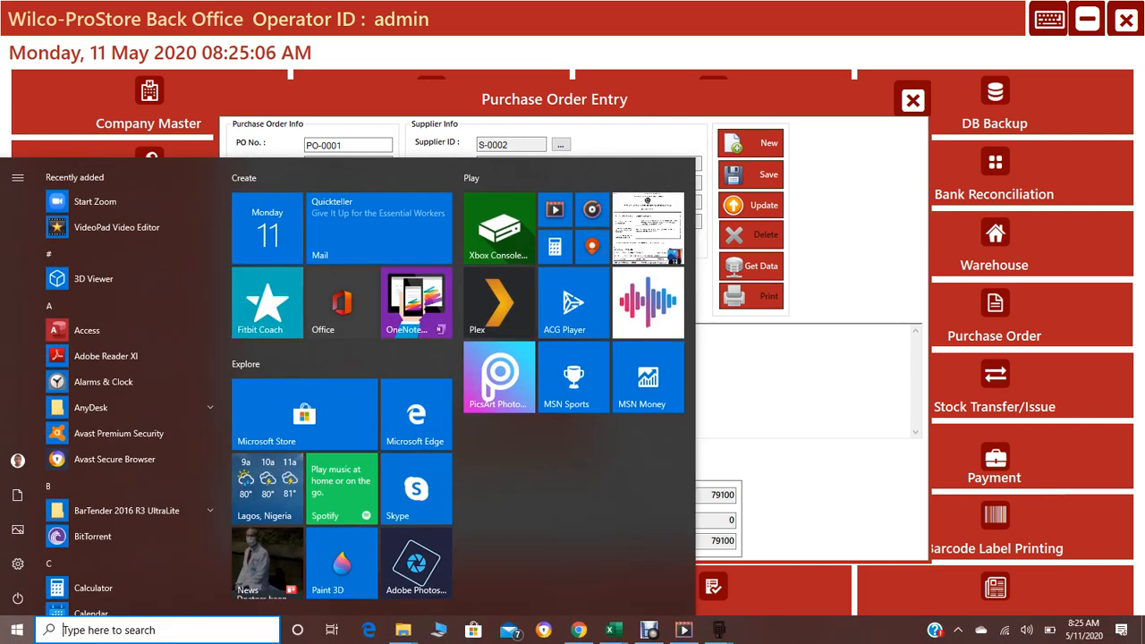
key("super")
type("cal")
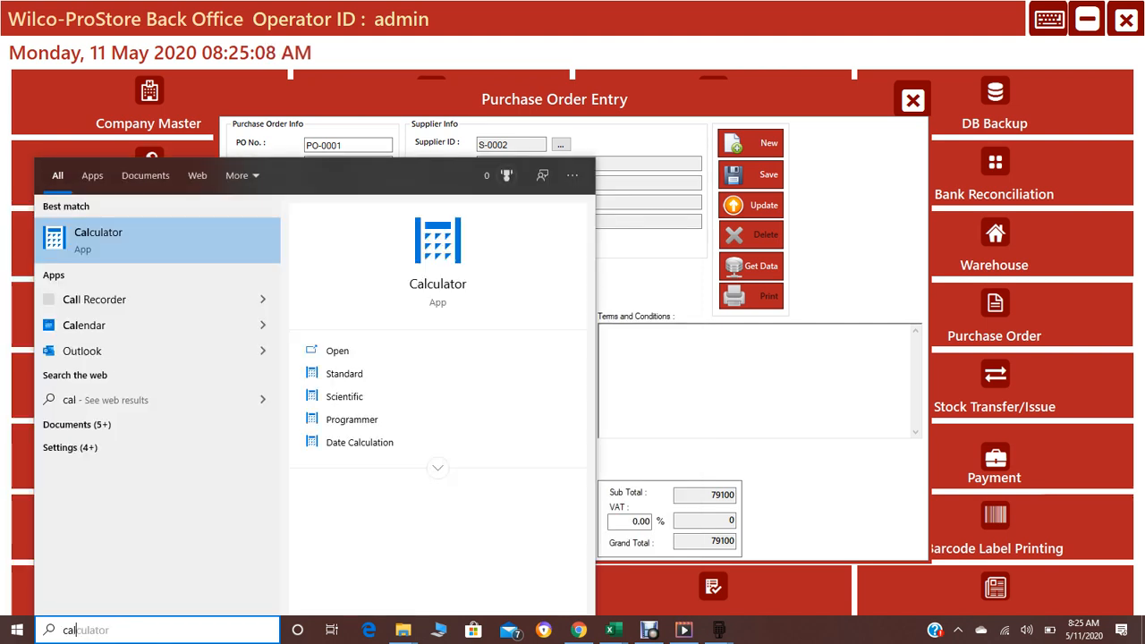
key("Return")
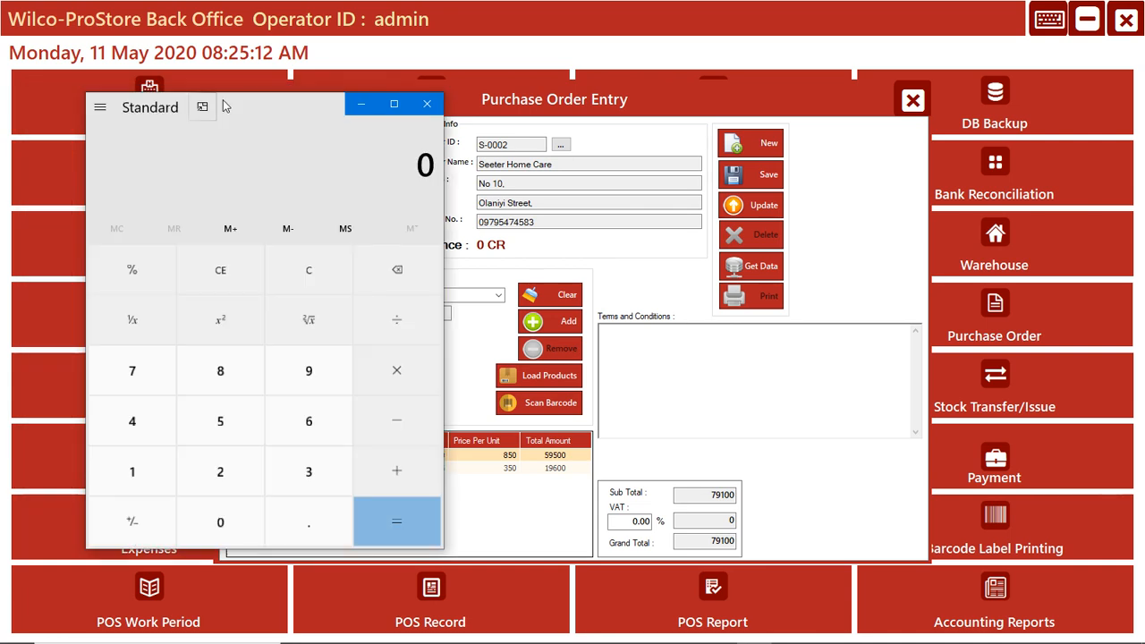
left_click_drag(223, 102, 789, 126)
- Multiply 850 by 70 in Calculator to verify the total amount of the Nutrilac Banana 6M line
left_click(783, 399)
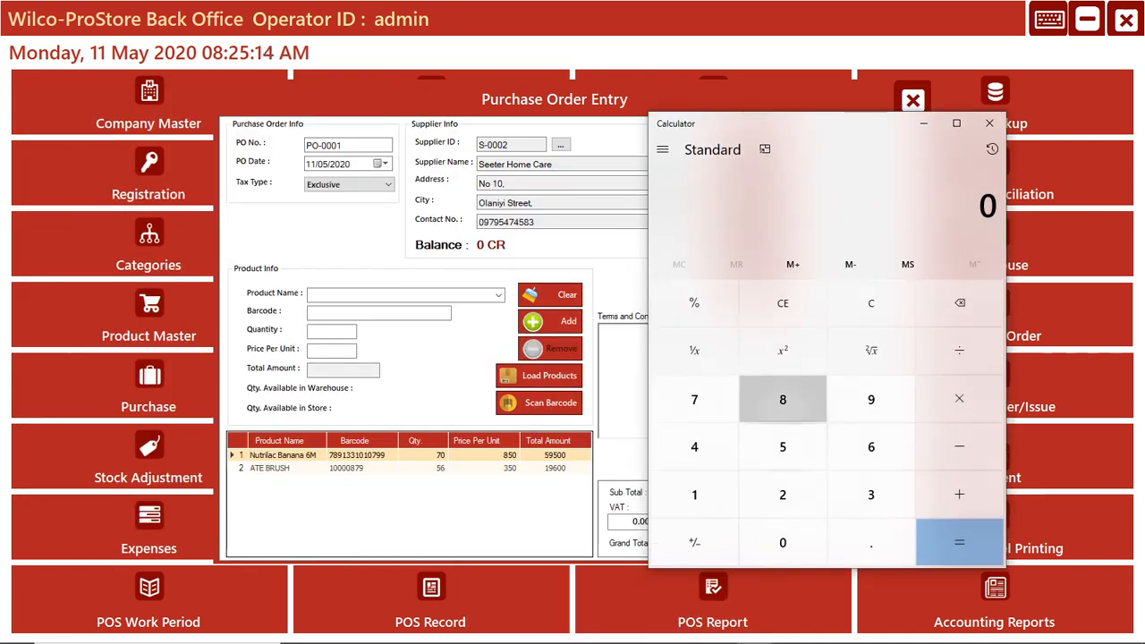
left_click(783, 447)
left_click(784, 543)
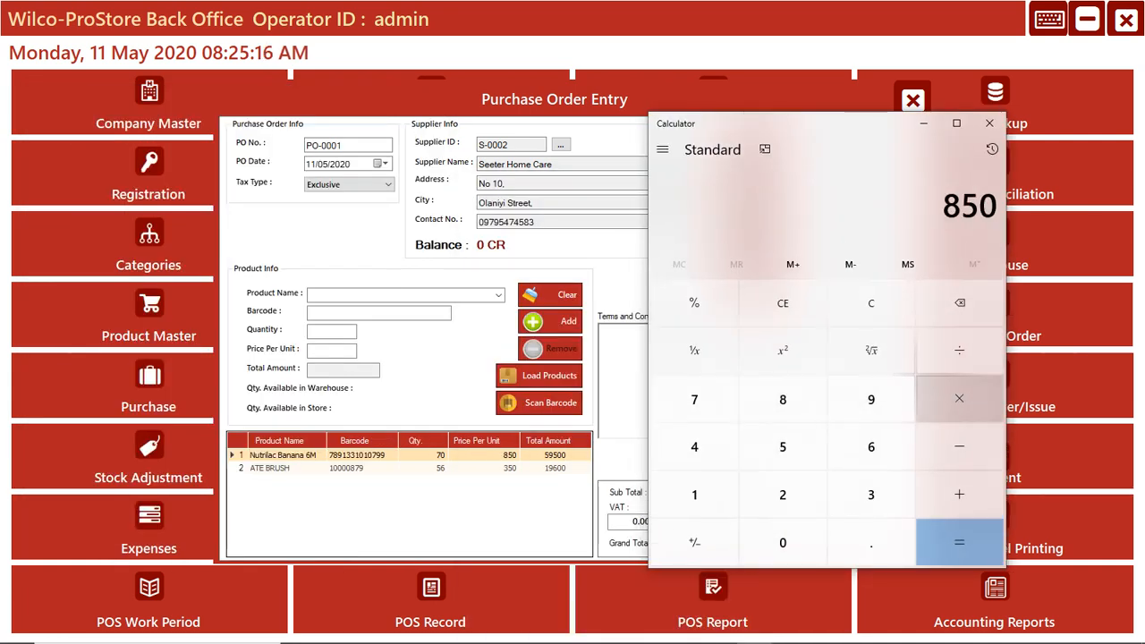
left_click(959, 399)
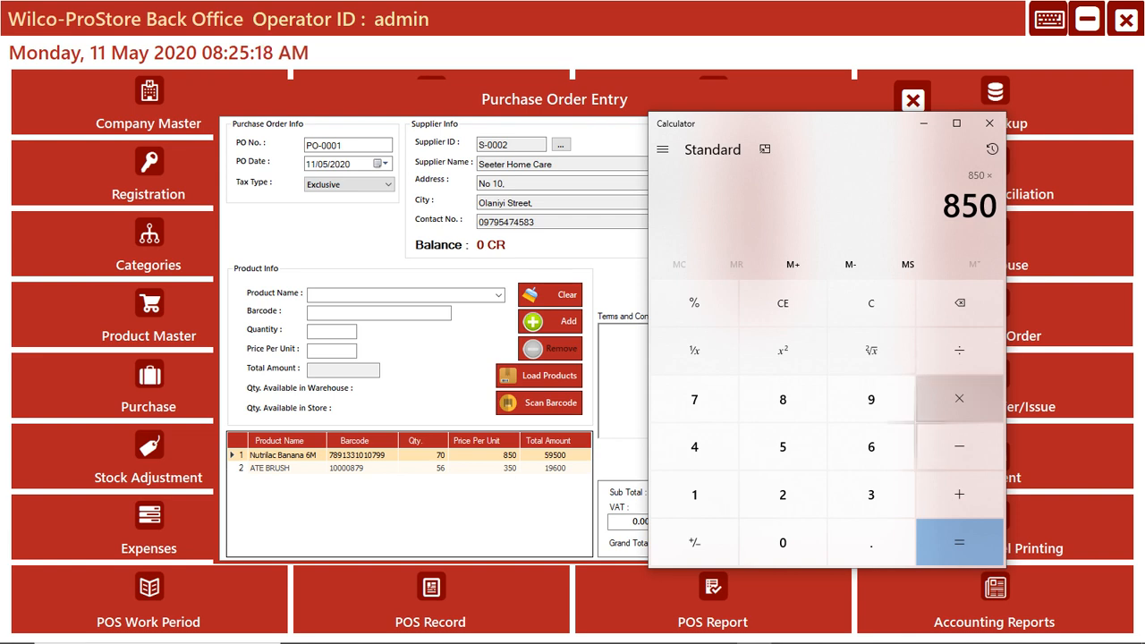
left_click(694, 399)
left_click(783, 542)
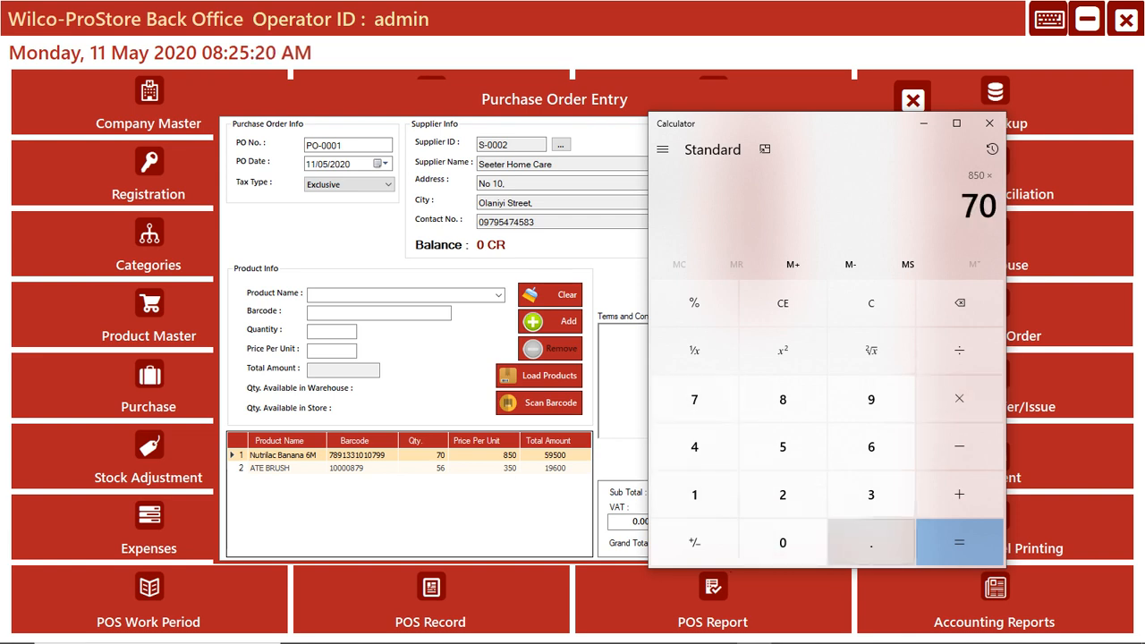
left_click(959, 543)
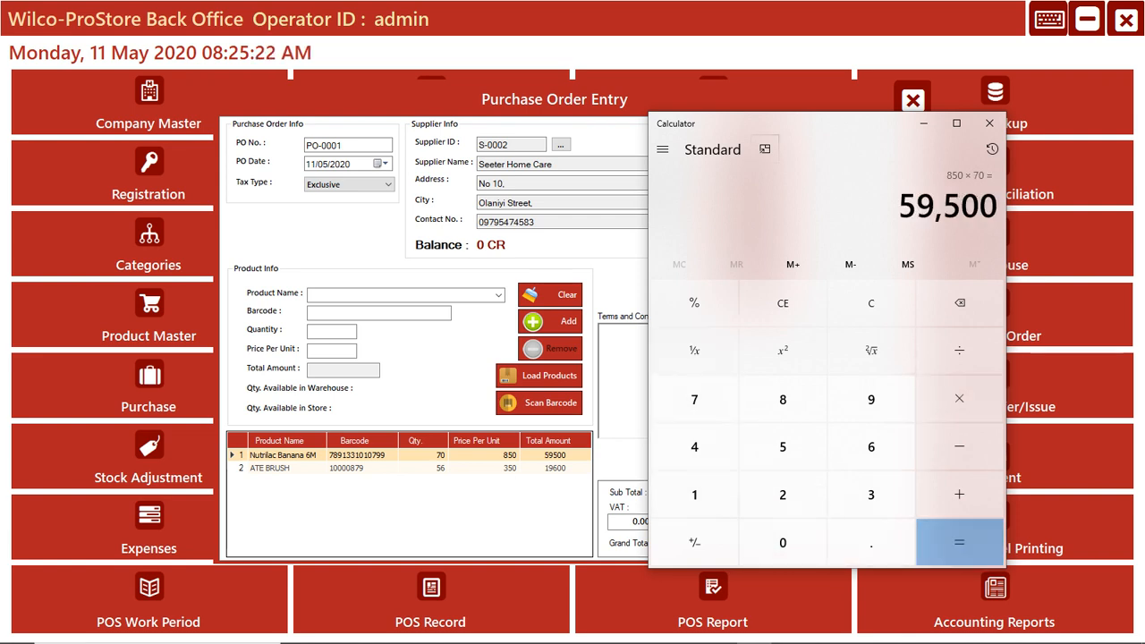
- Multiply 350 by 56 in Calculator to verify the total amount of the ATE BRUSH line
left_click_drag(793, 124, 965, 235)
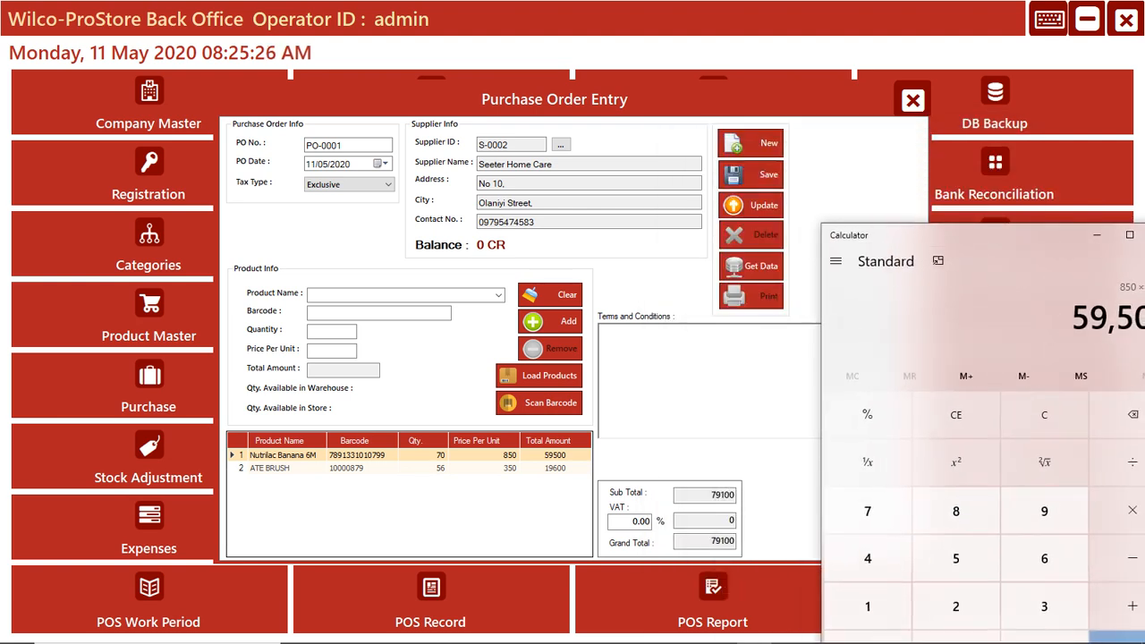
left_click_drag(978, 236, 919, 116)
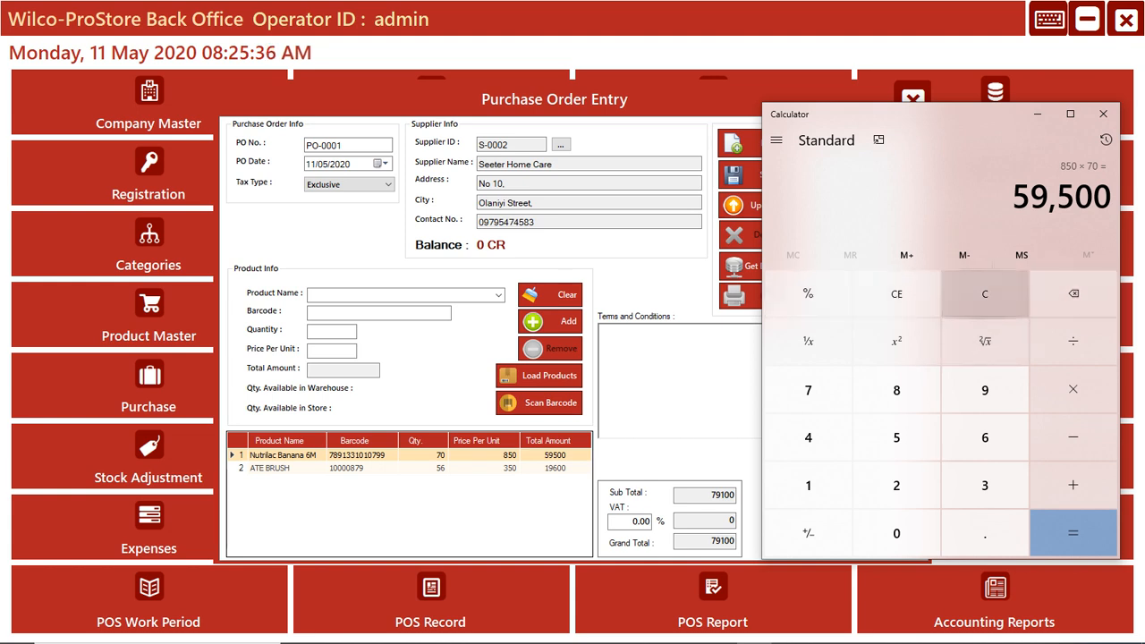
left_click(986, 294)
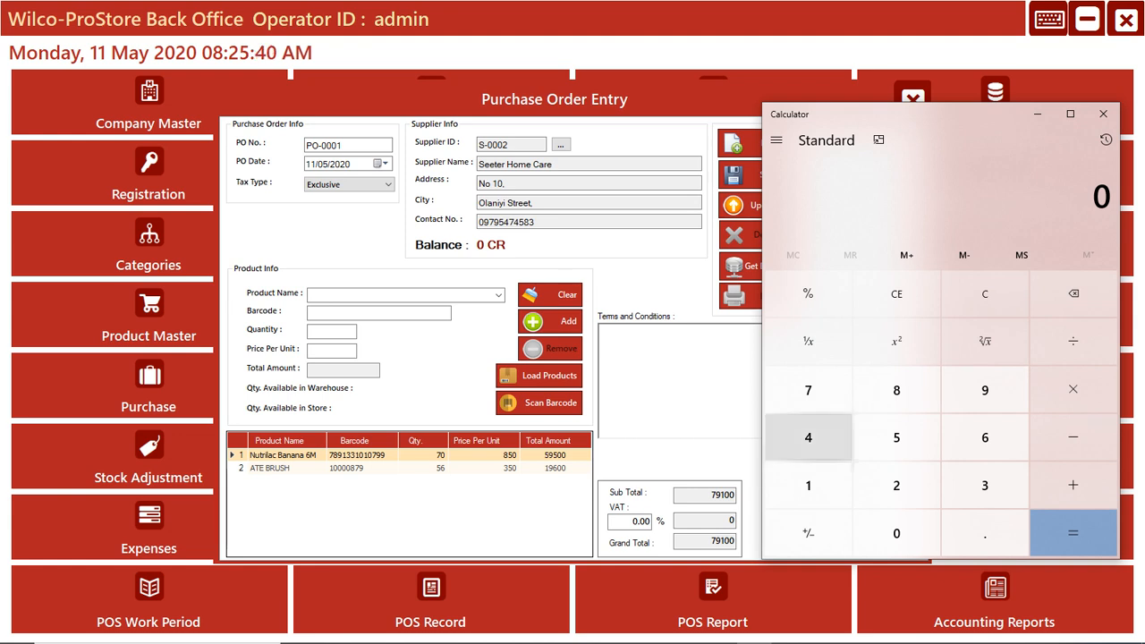
left_click(985, 485)
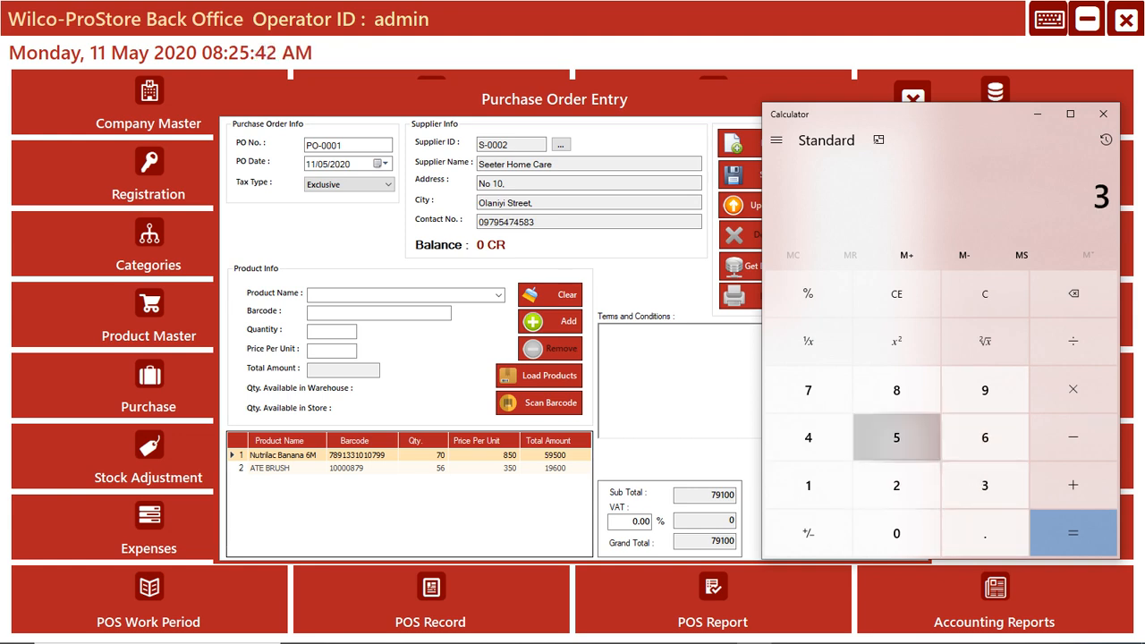
left_click(897, 437)
left_click(897, 533)
left_click(1073, 389)
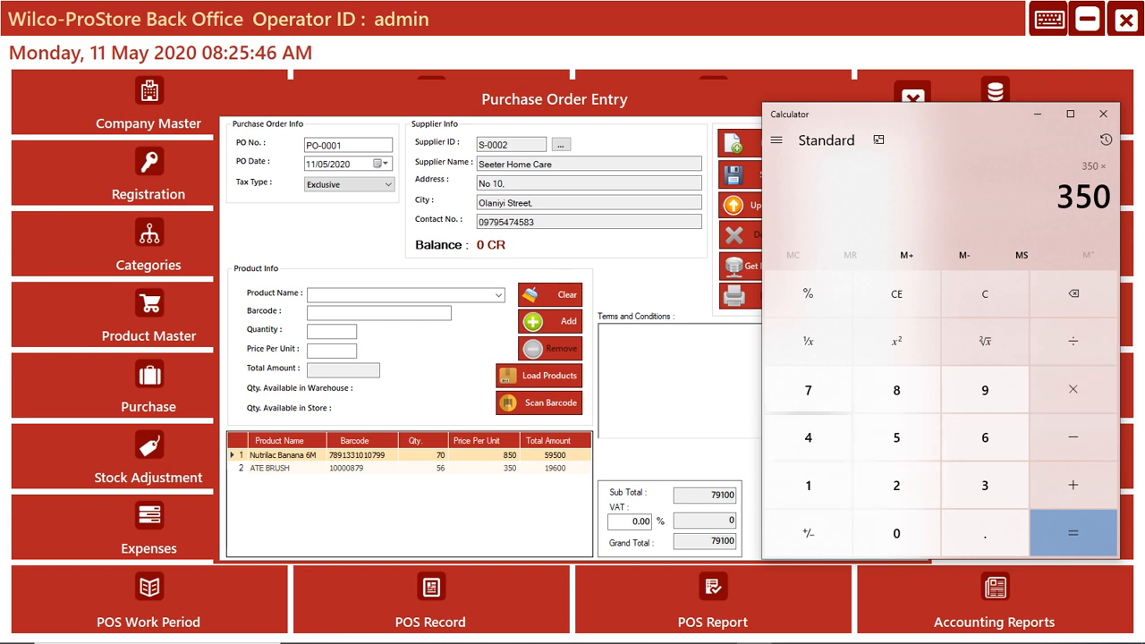
left_click(896, 437)
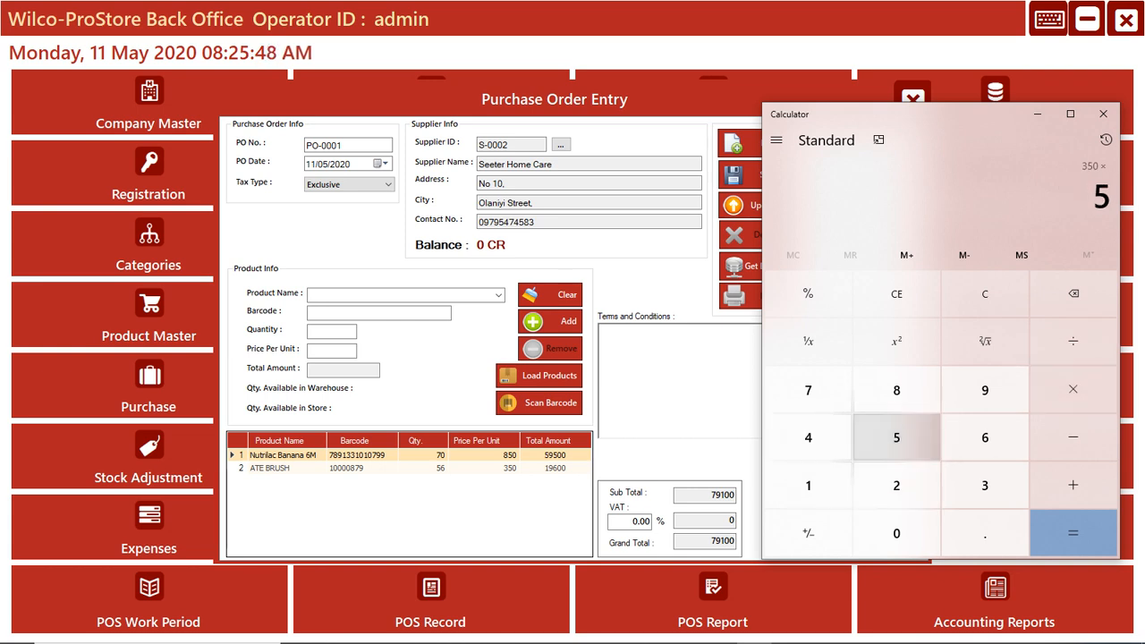
left_click(985, 437)
left_click(1073, 533)
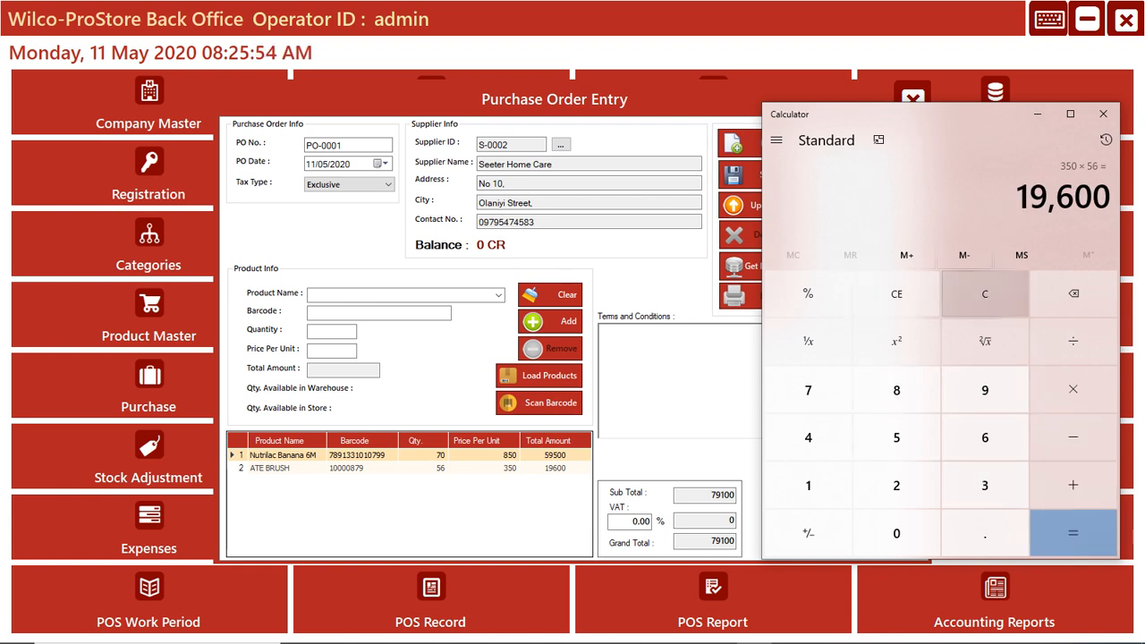
- Add 59500 and 19500 in Calculator to check the order's sub total
left_click(986, 294)
left_click(897, 437)
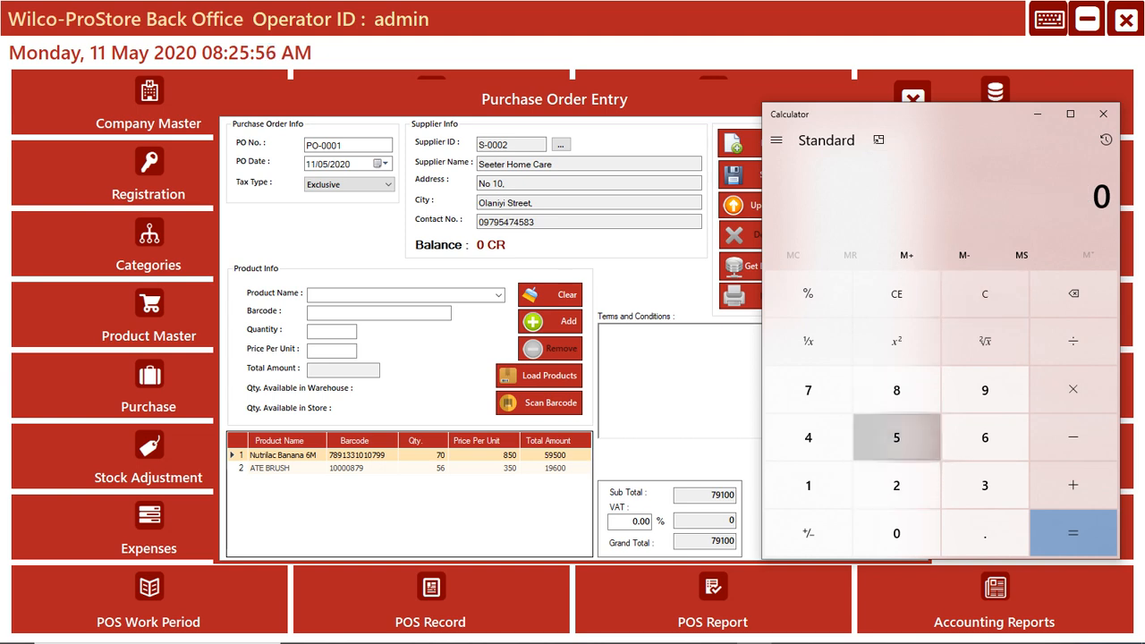
left_click(985, 391)
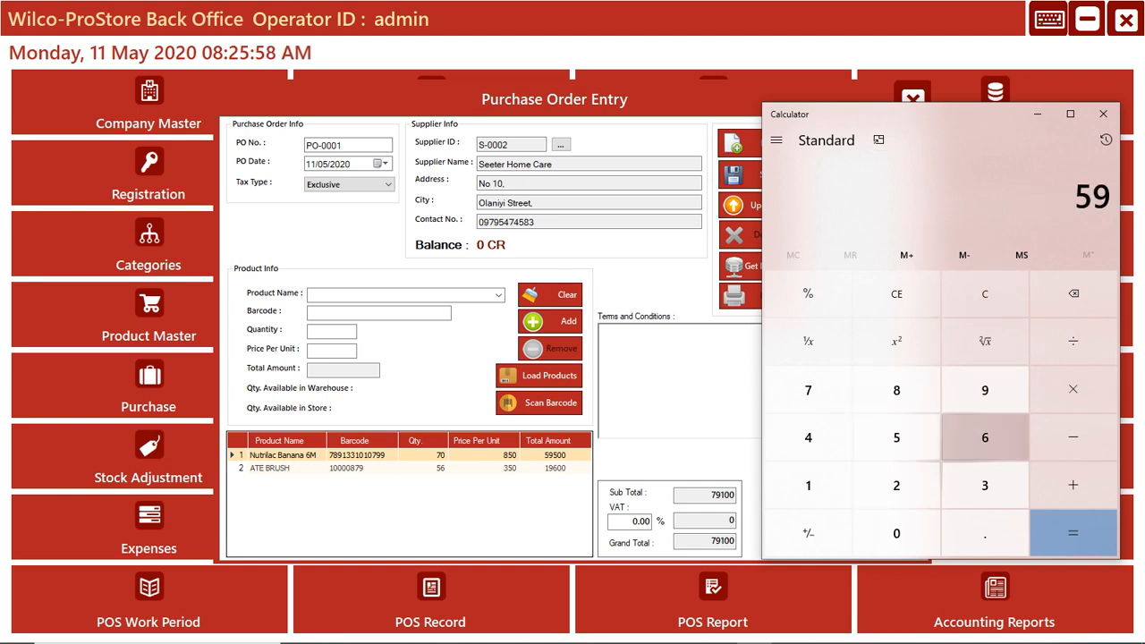
left_click(897, 438)
left_click(897, 533)
left_click(896, 534)
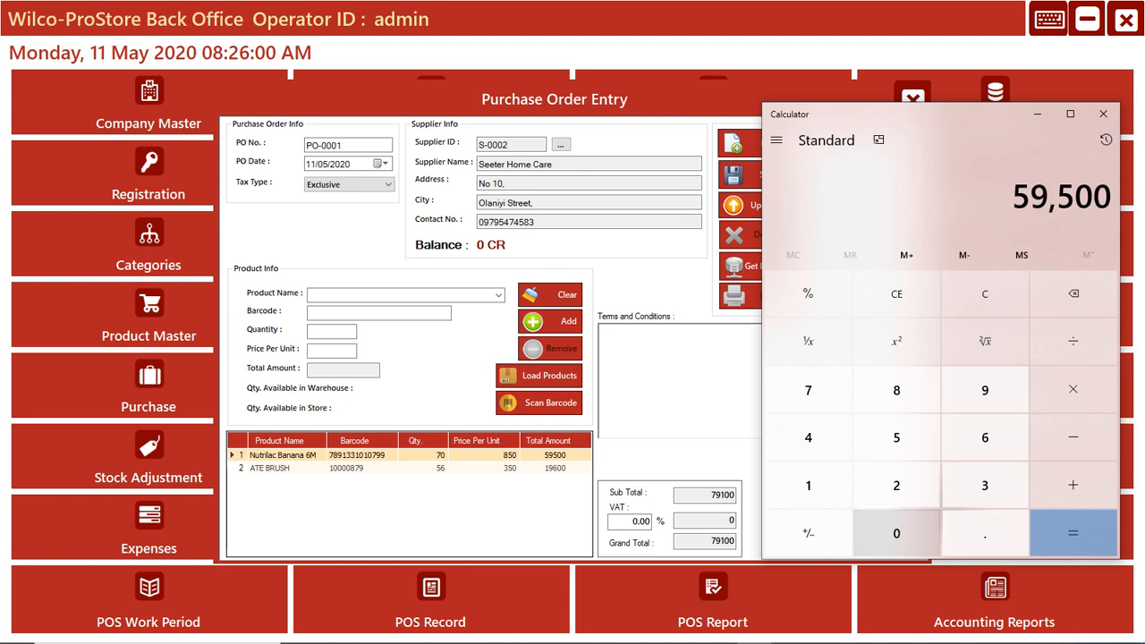
left_click(1074, 485)
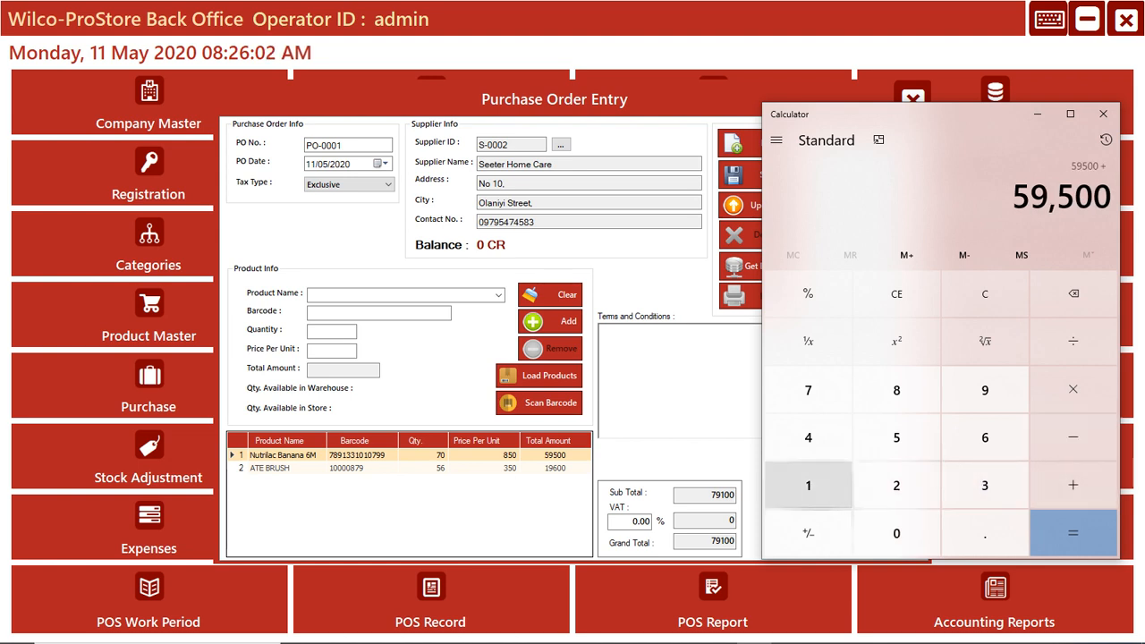
left_click(808, 485)
left_click(985, 390)
left_click(897, 437)
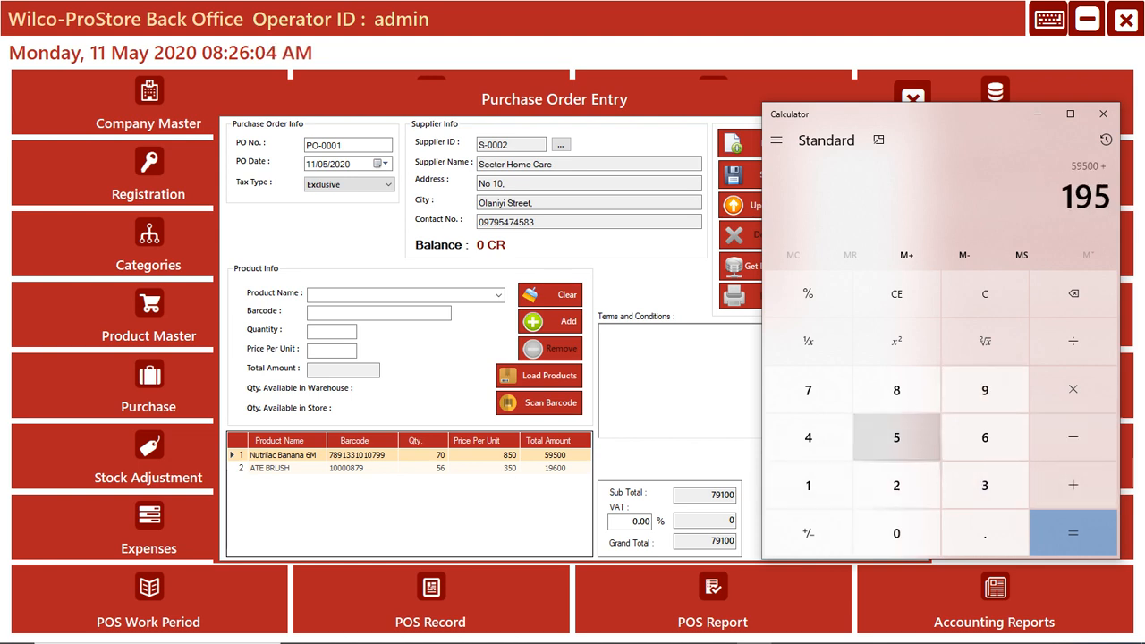
left_click(897, 533)
left_click(897, 533)
left_click(1074, 534)
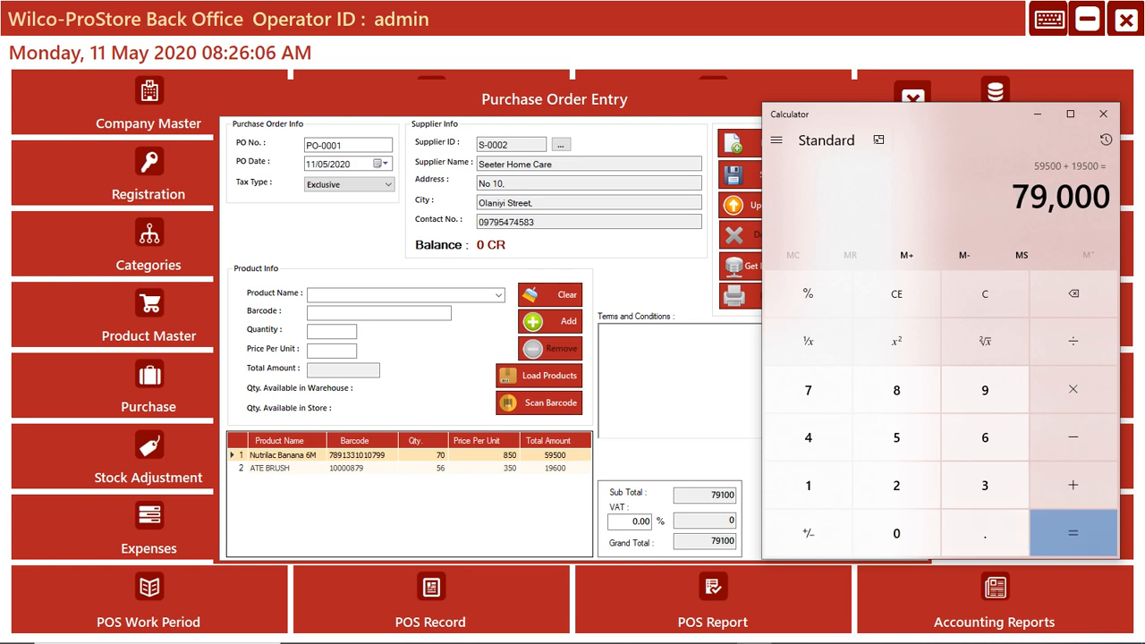
- Move Calculator clear of the order totals and minimize it to return to the purchase order entry
left_click_drag(909, 110, 652, 146)
left_click_drag(280, 147, 264, 143)
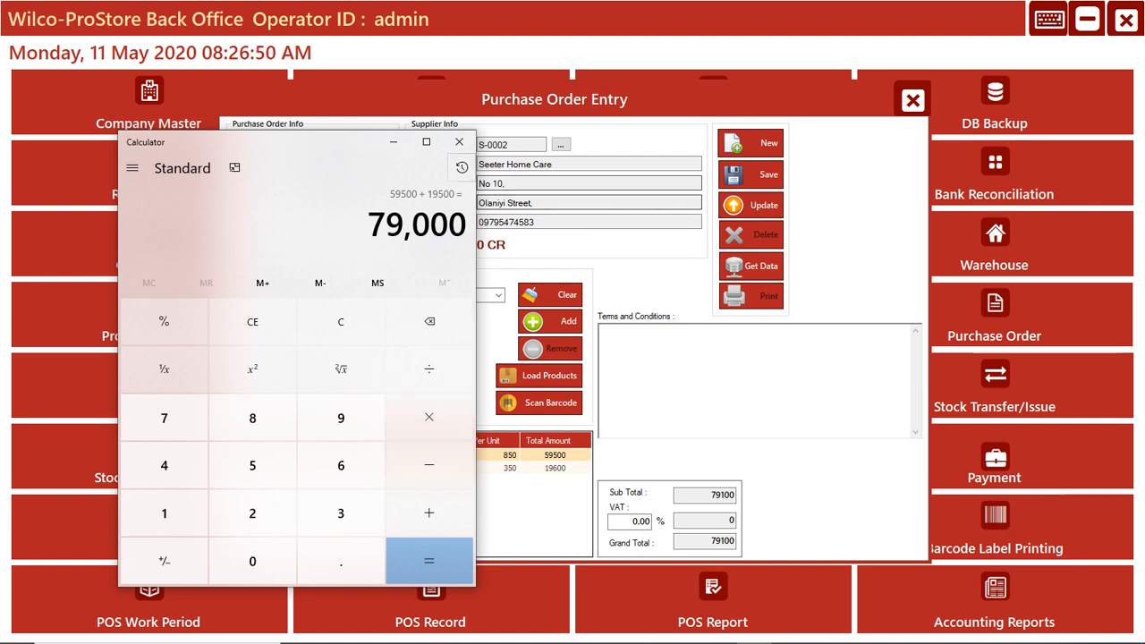
left_click(393, 141)
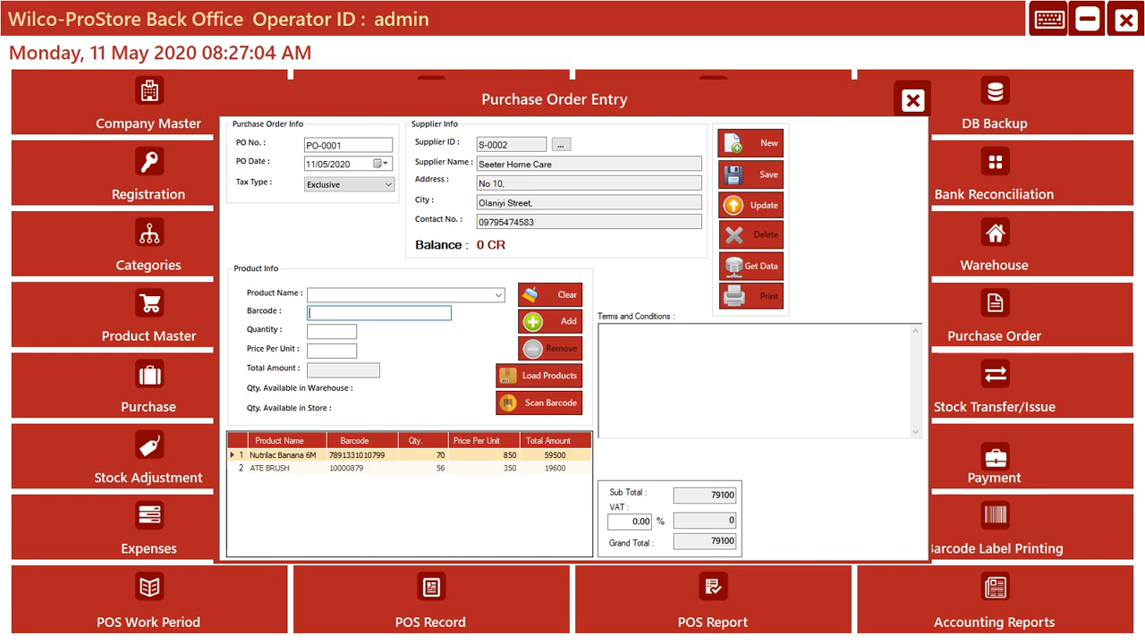
- Enter a trial quantity of 99 in the product entry fields and clear them
left_click(358, 456)
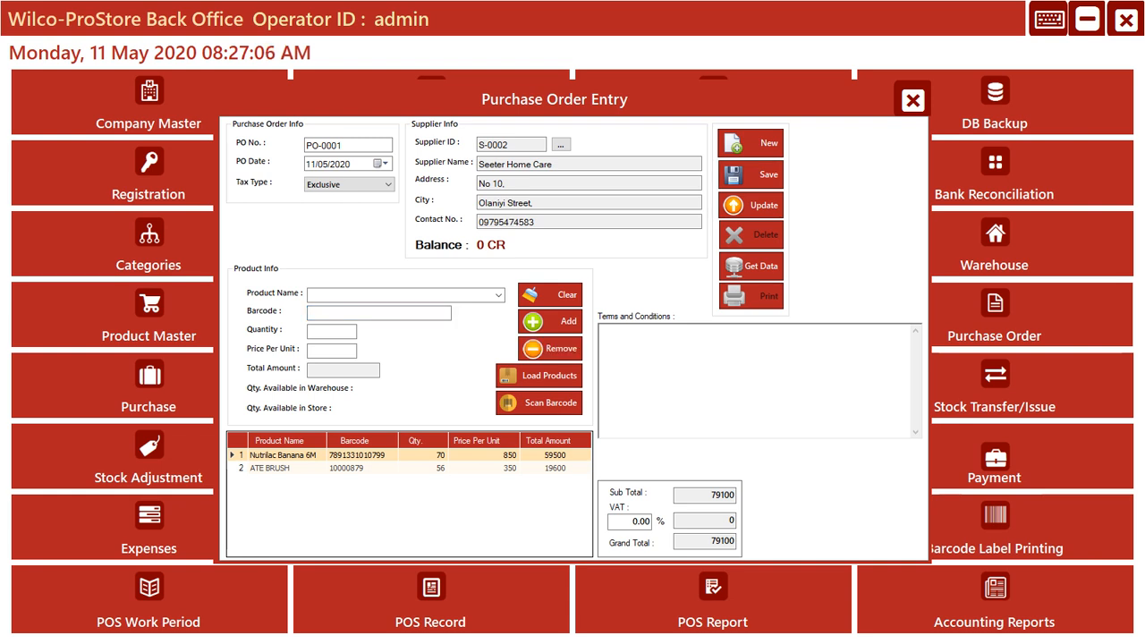
left_click(358, 468)
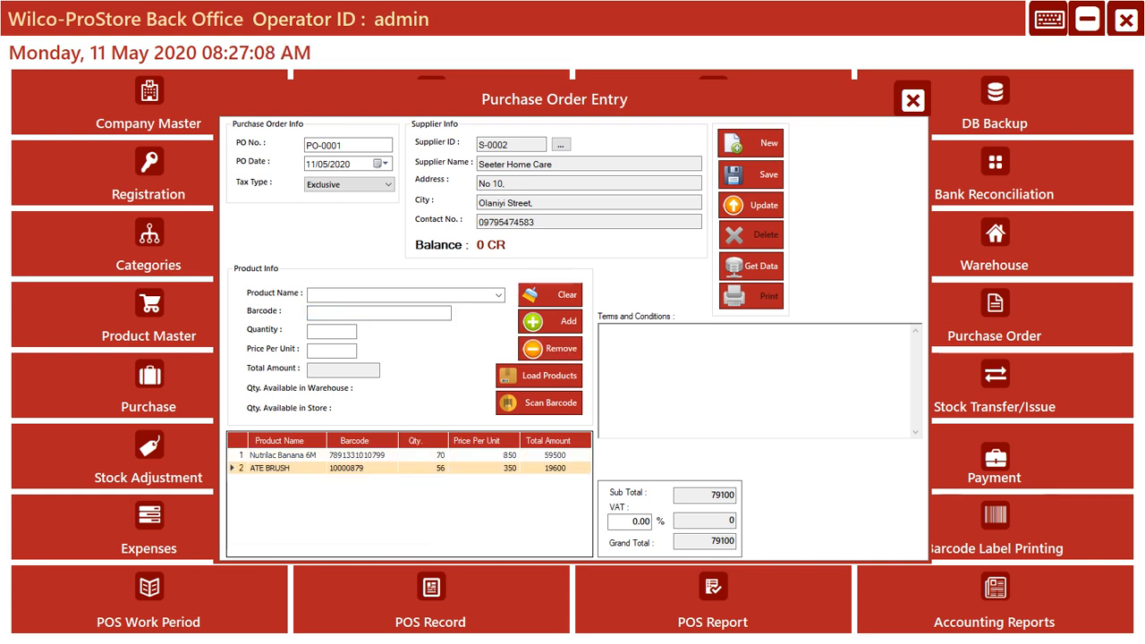
left_click(550, 295)
left_click(358, 455)
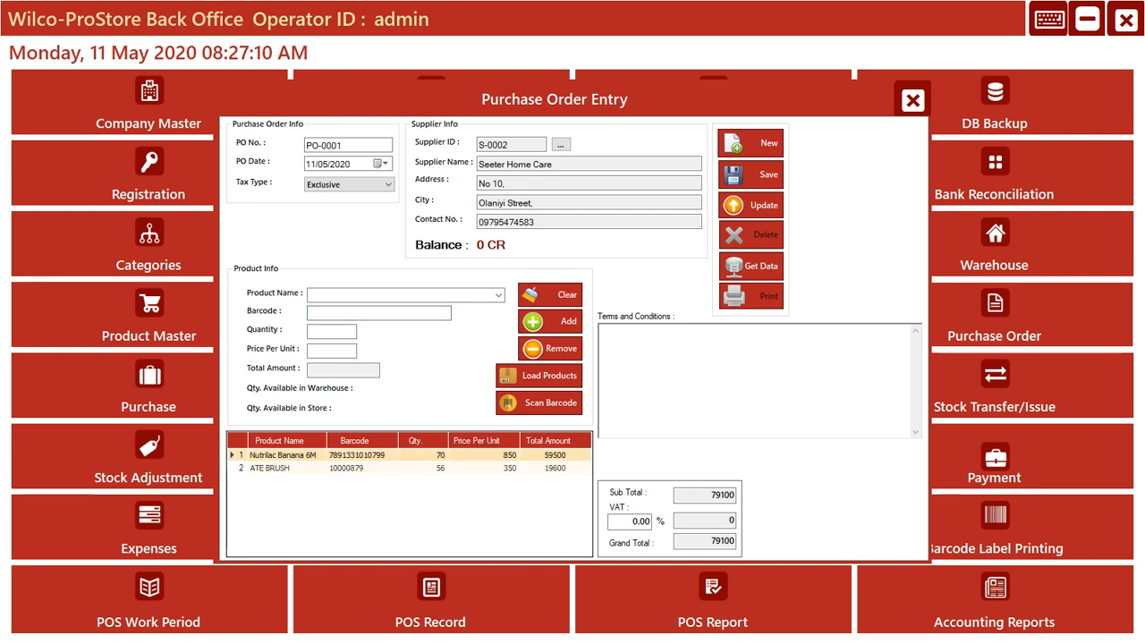
left_click(550, 295)
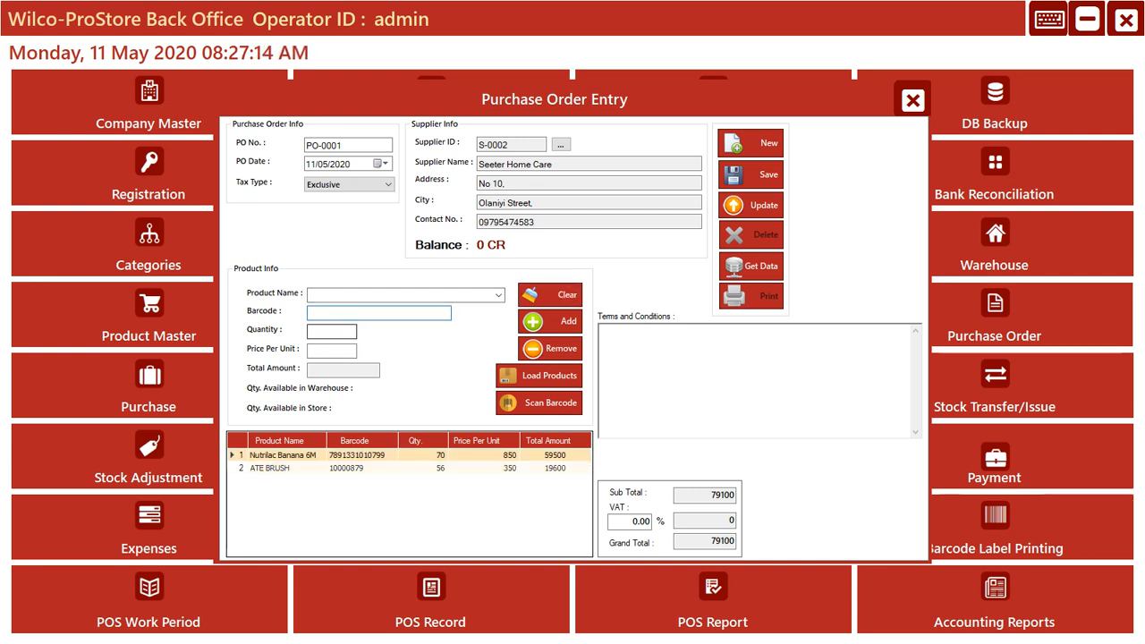
type("hh")
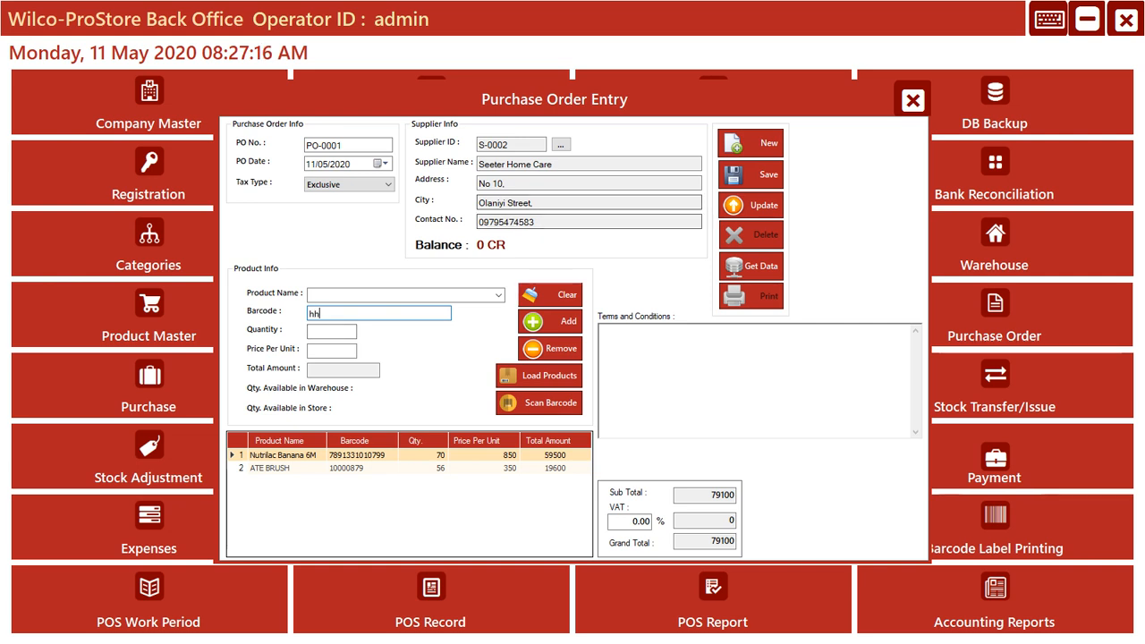
key("BackSpace")
key("BackSpace")
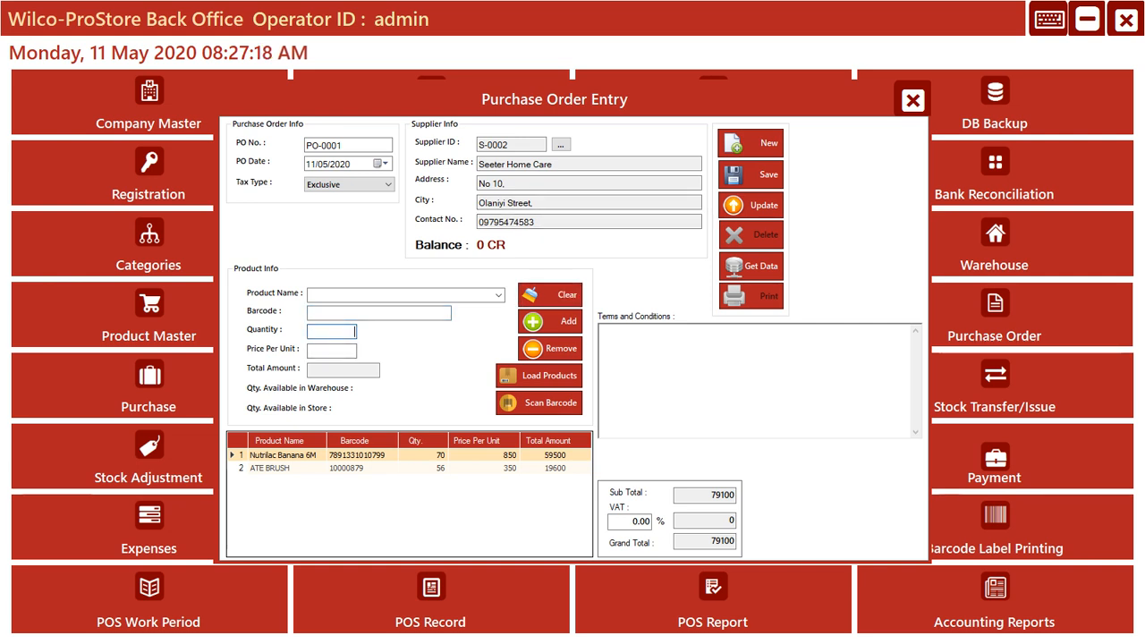
type("99")
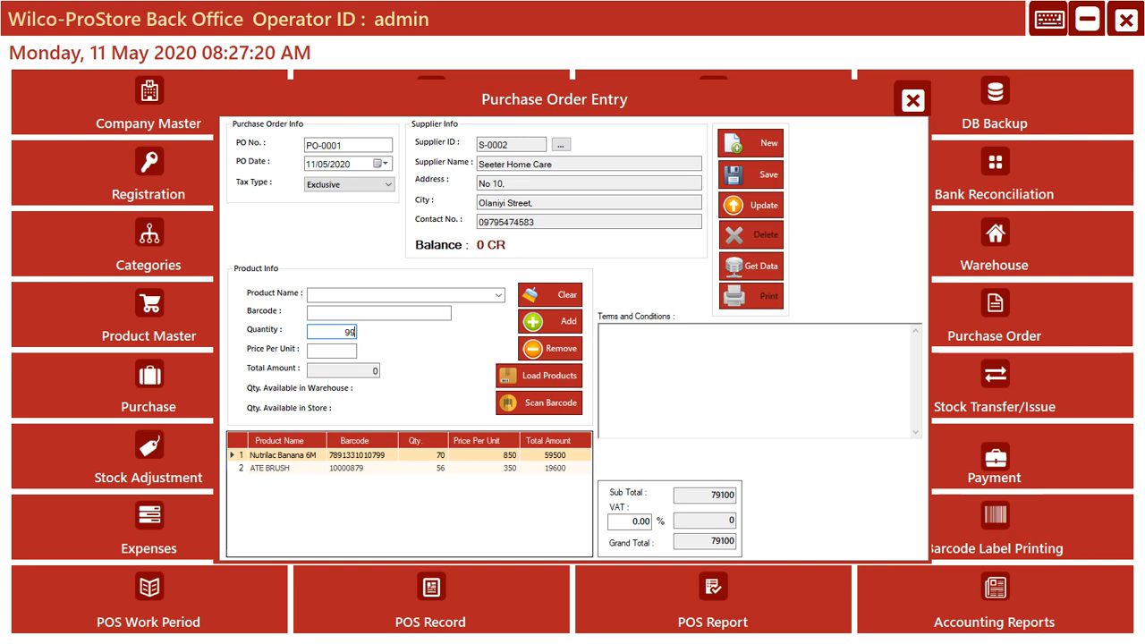
left_click(550, 295)
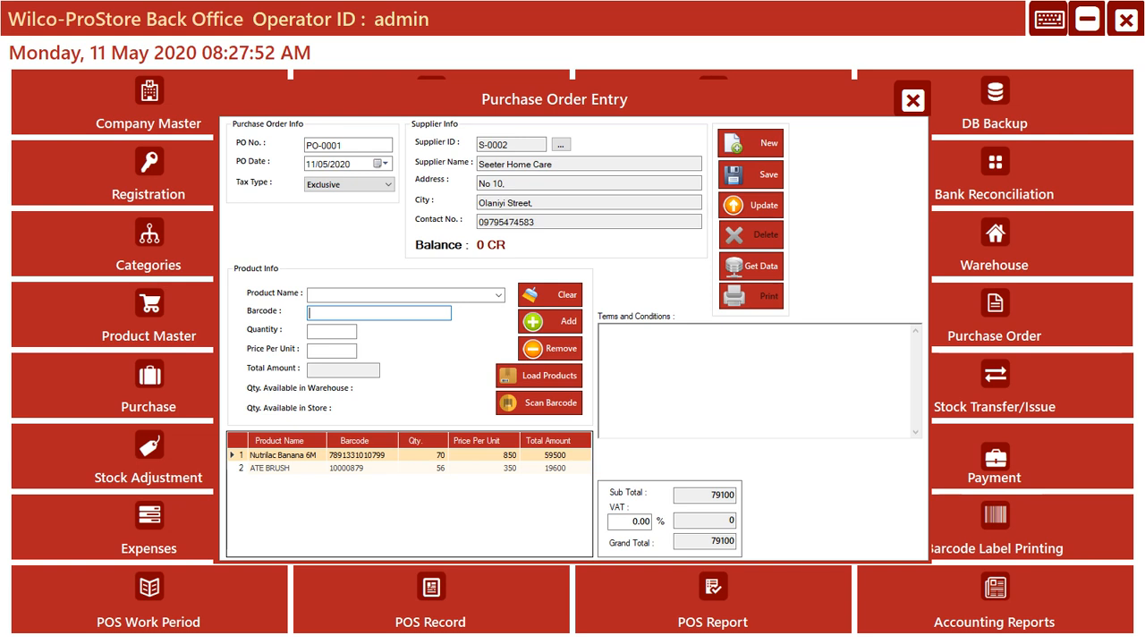
type("7891331010799")
key("Return")
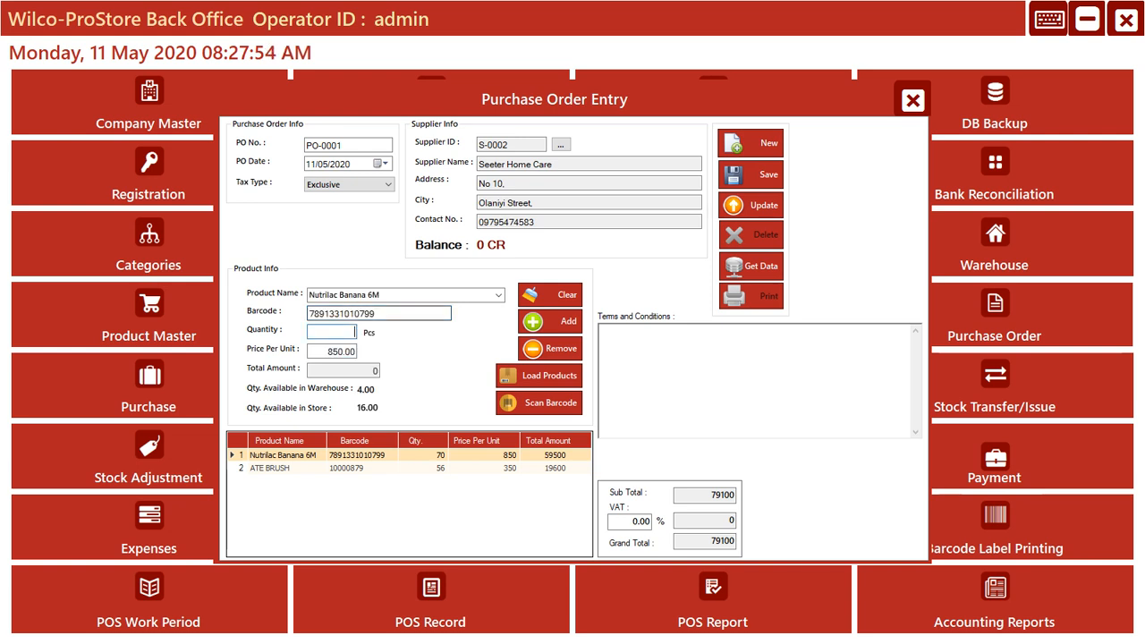
type("7891331010799")
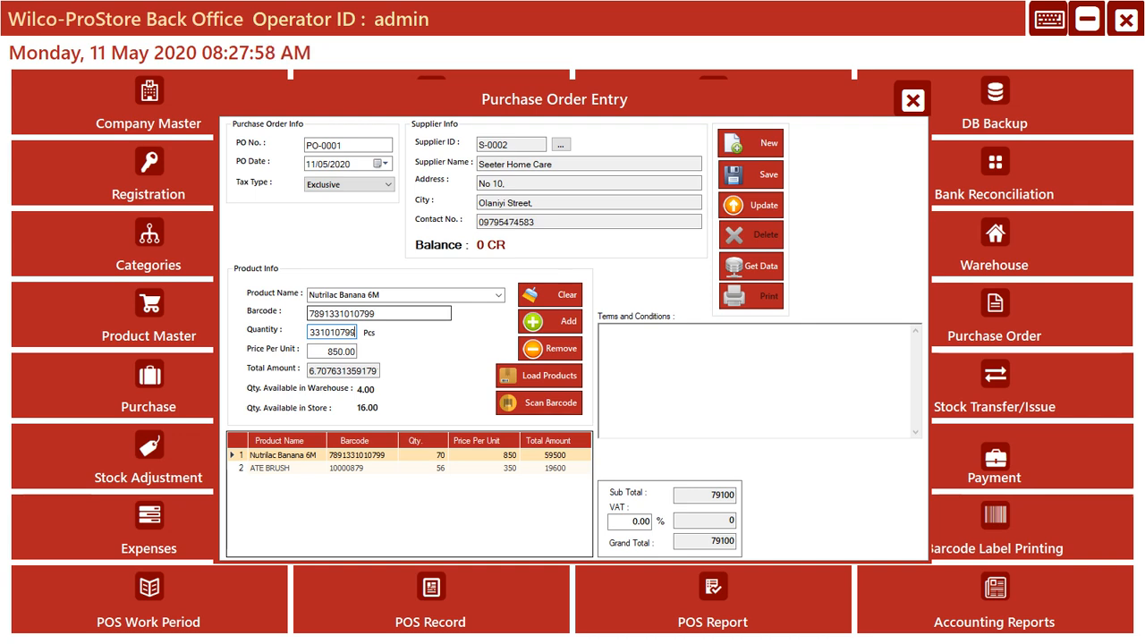
key("BackSpace")
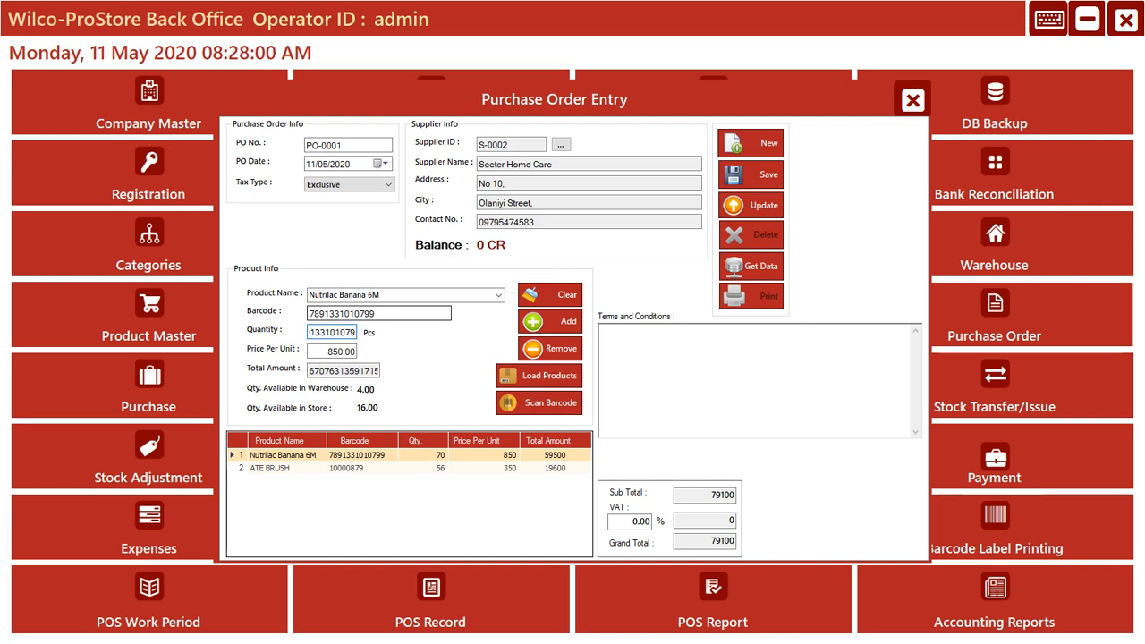
key("BackSpace")
key("BackSpace")
key("BackSpace")
key("BackSpace")
key("BackSpace")
key("BackSpace")
key("BackSpace")
key("BackSpace")
key("BackSpace")
key("BackSpace")
key("BackSpace")
key("BackSpace")
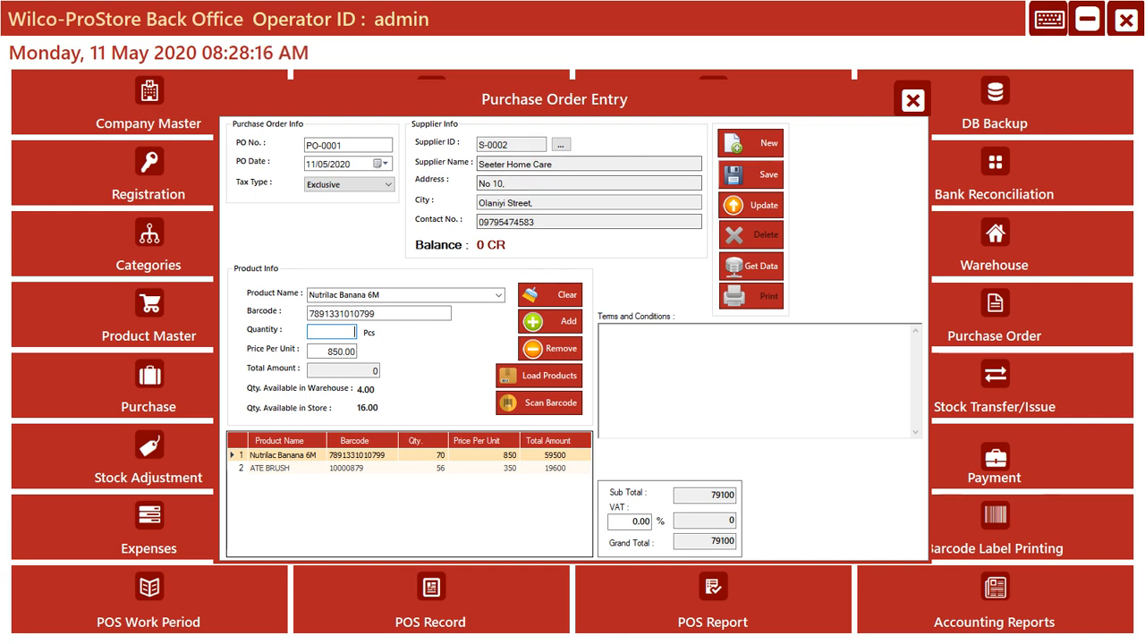
- Save the purchase order for Seeter Home Care and check it in the list of purchase orders
left_click(751, 174)
left_click(603, 377)
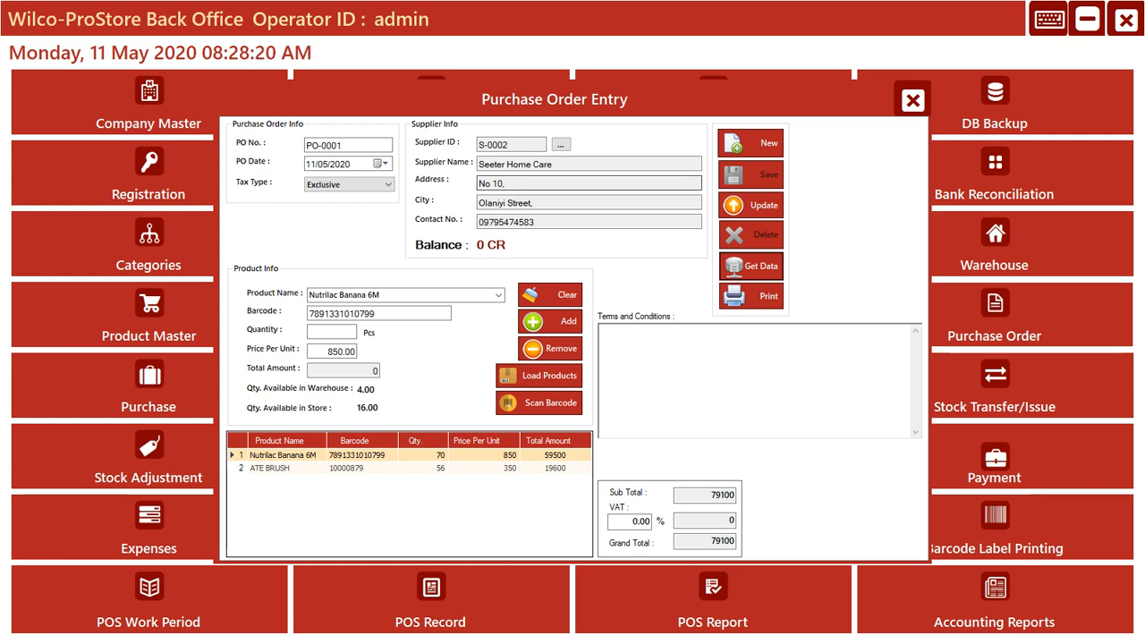
left_click(751, 266)
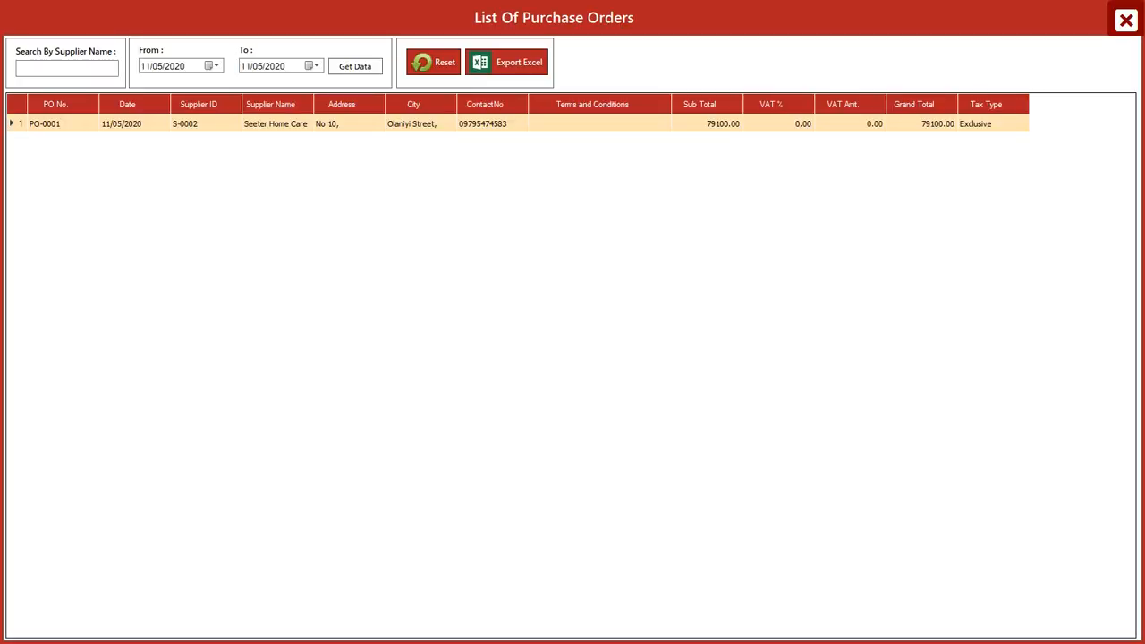
left_click(1127, 20)
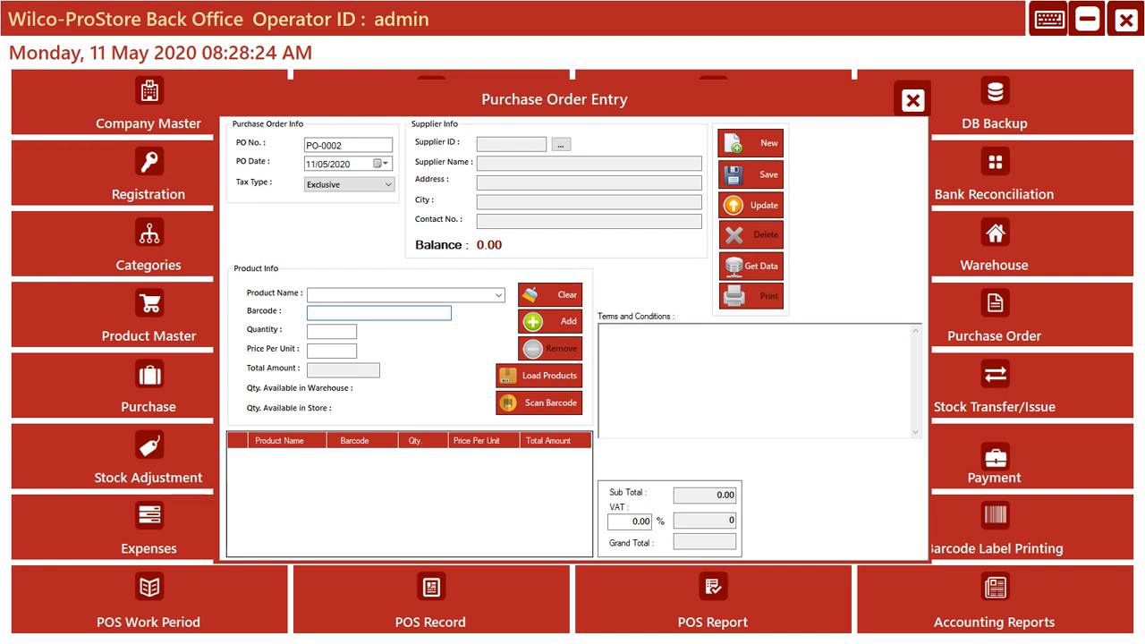
- Load the saved Seeter Home Care order from the list of purchase orders and open its printable report
left_click(751, 266)
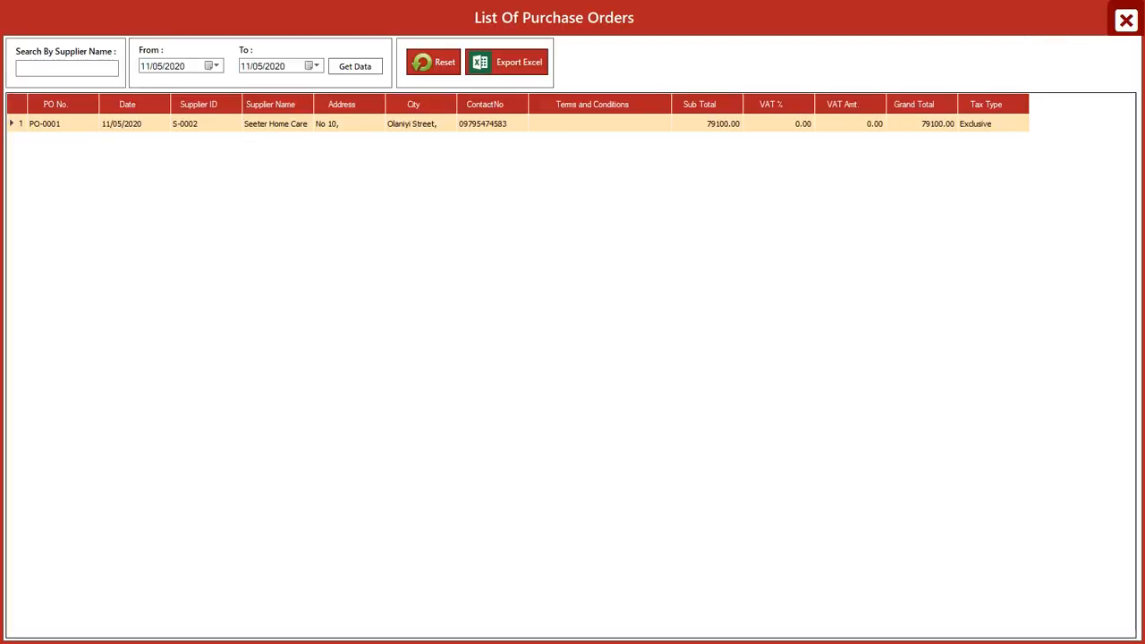
left_click(501, 124)
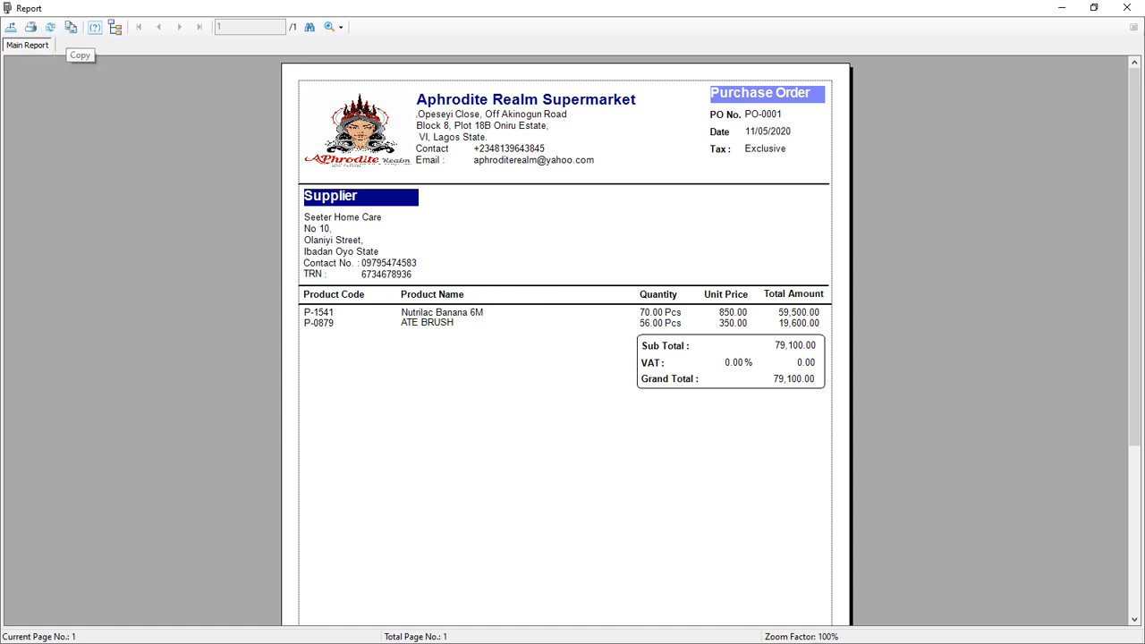
- Start exporting the purchase order report, choose PDF as the file format and move the export dialog toward the middle of the window
left_click(10, 28)
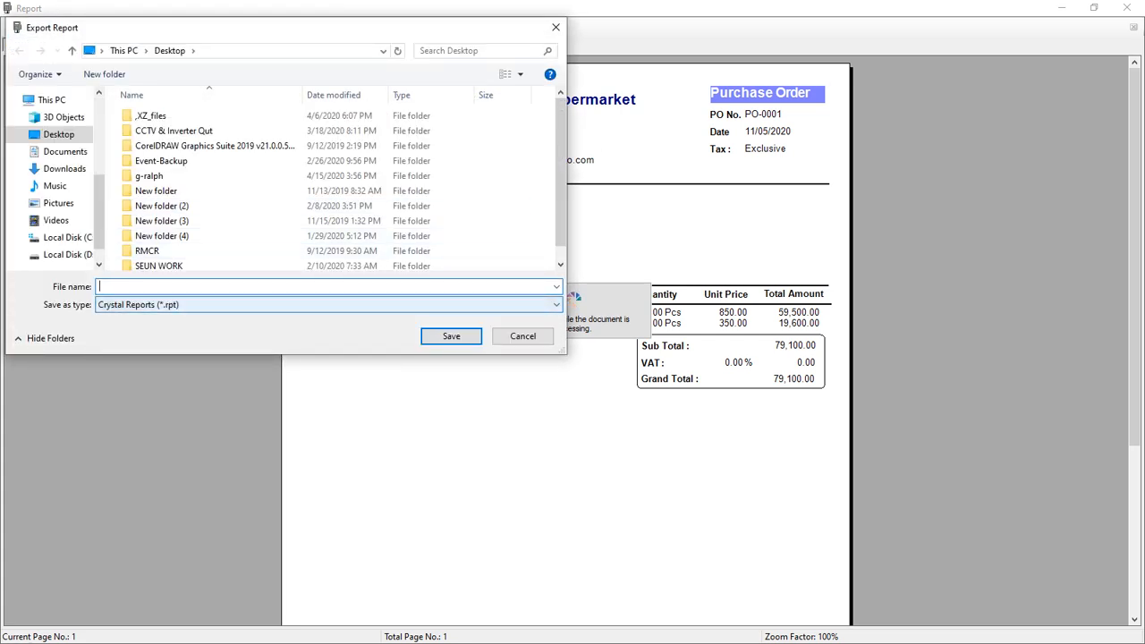
left_click(330, 305)
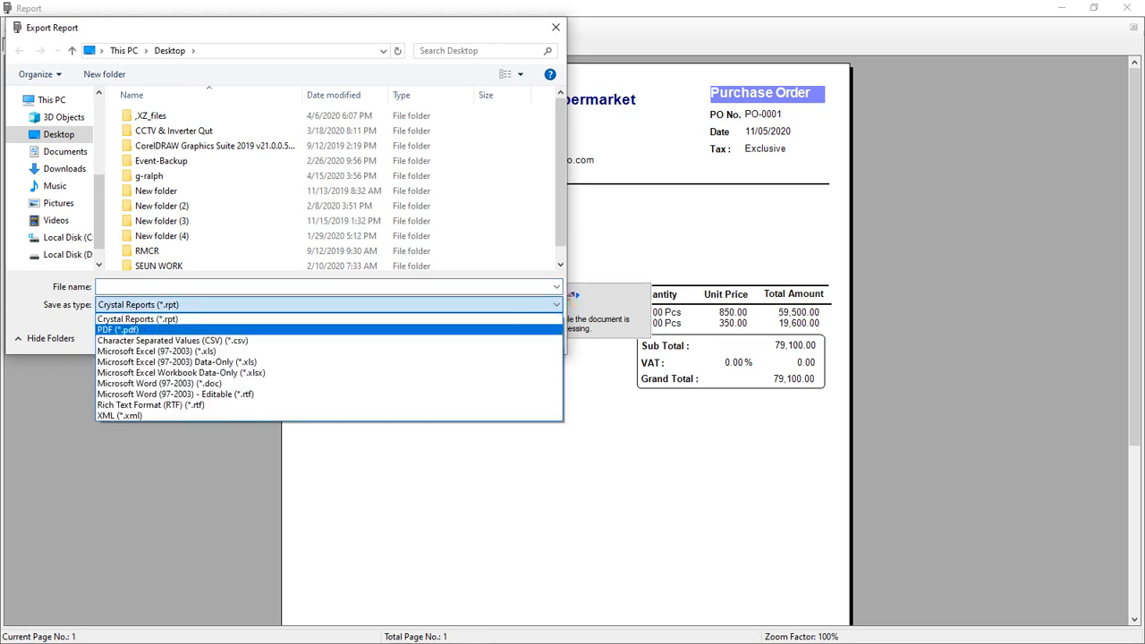
left_click(329, 330)
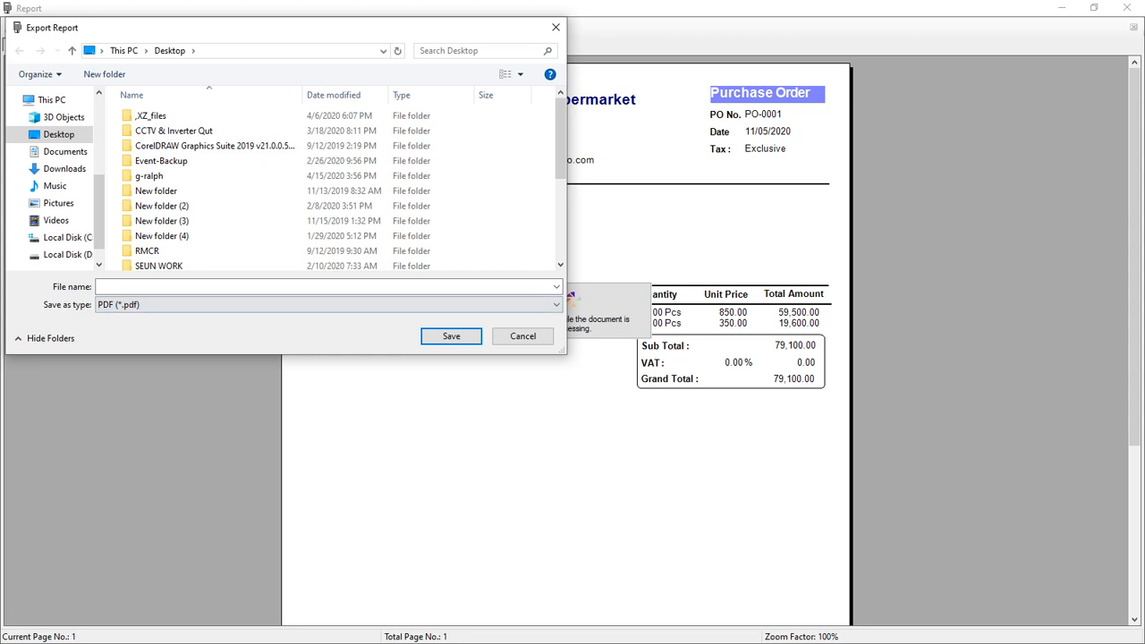
left_click(325, 287)
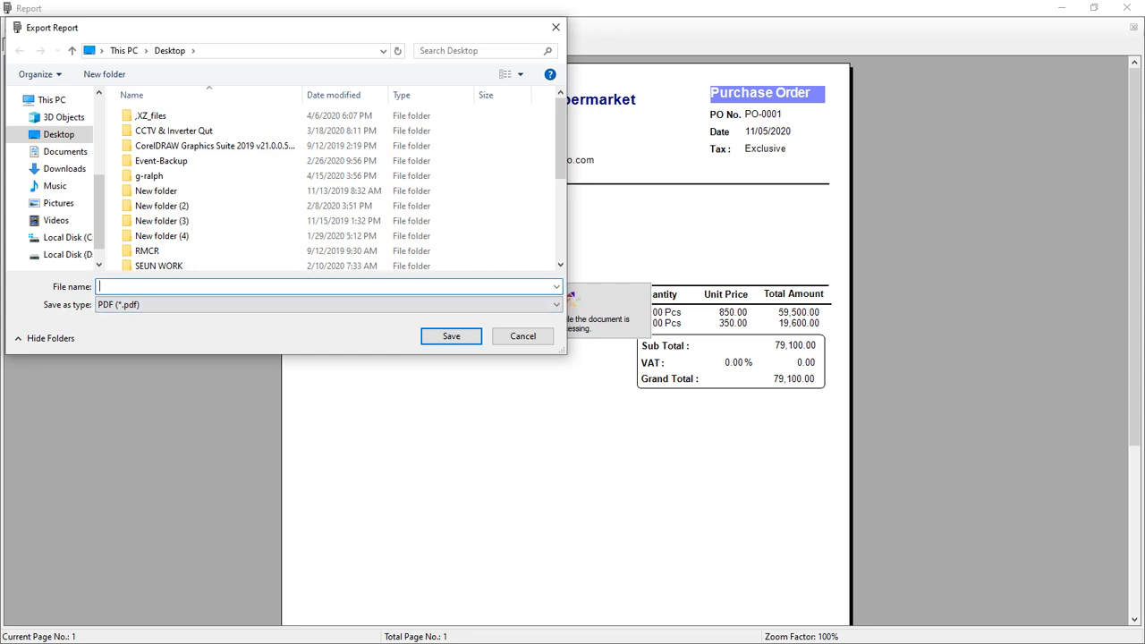
left_click_drag(186, 28, 607, 205)
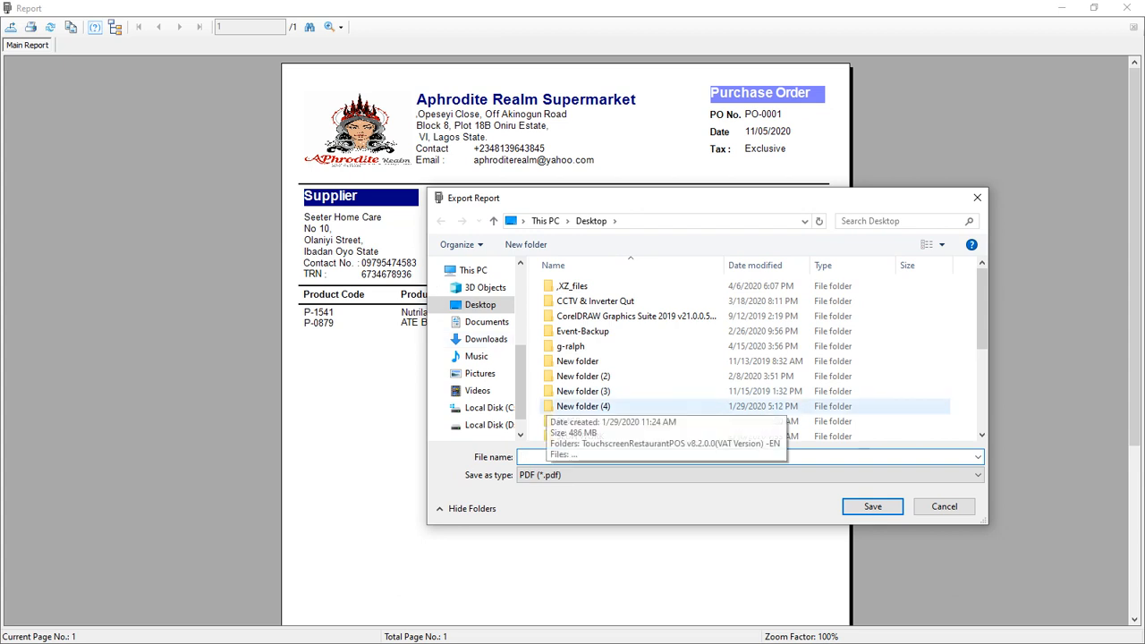
- Name the export file SeeterH-PO-0001
type("See")
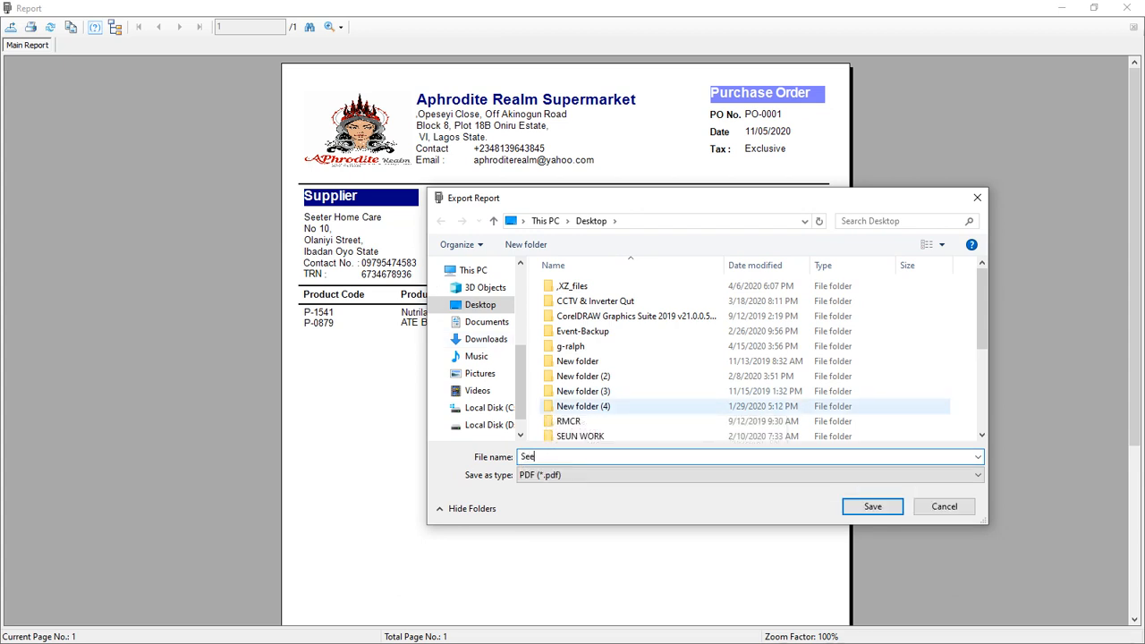
type("t")
type("PO")
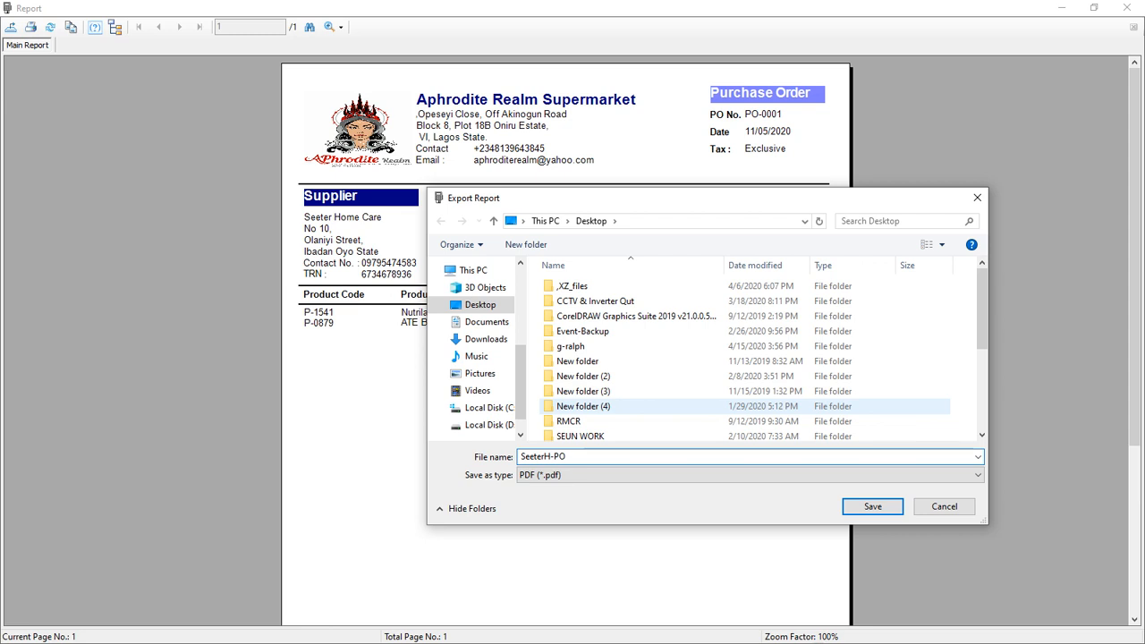
type("-0001")
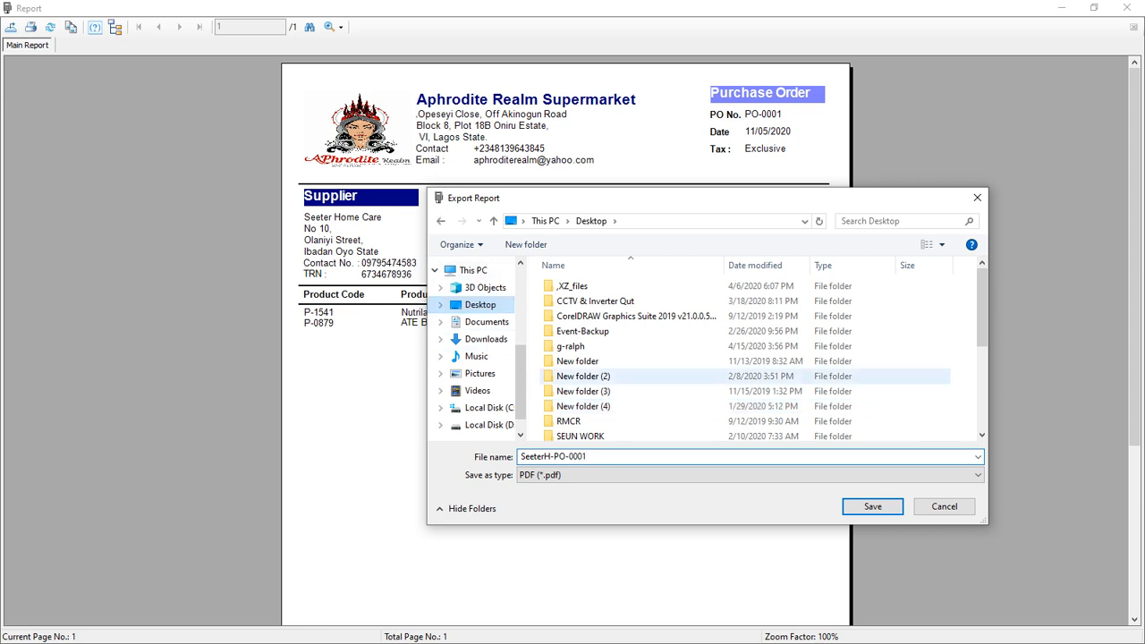
- Check the available export formats, keep PDF, save the report to the Desktop and close the report window
left_click(591, 475)
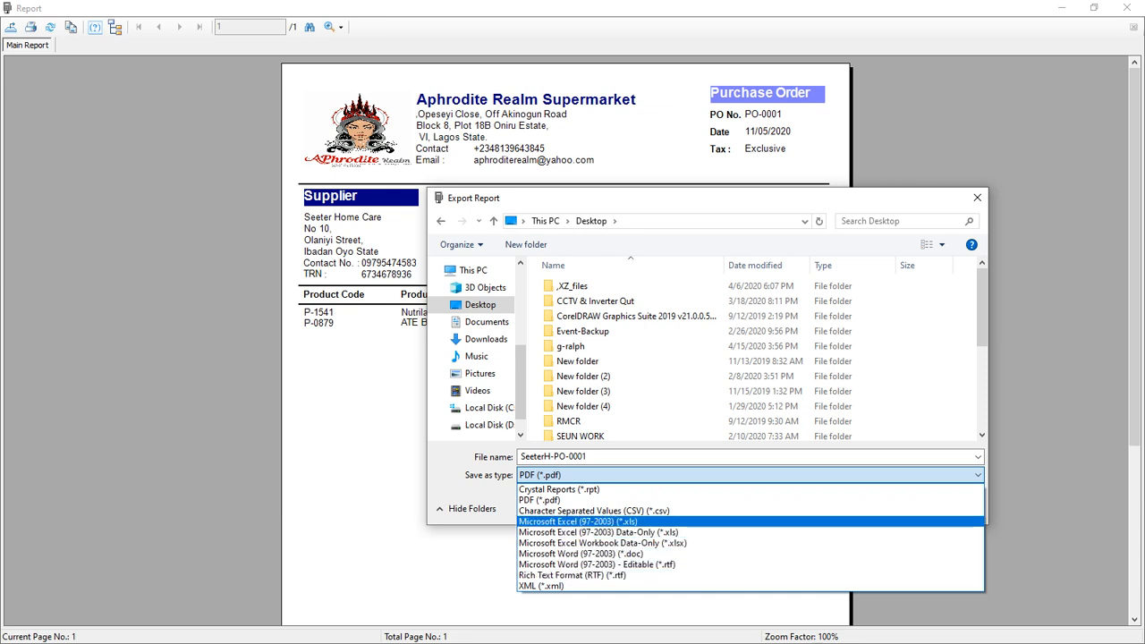
left_click(540, 501)
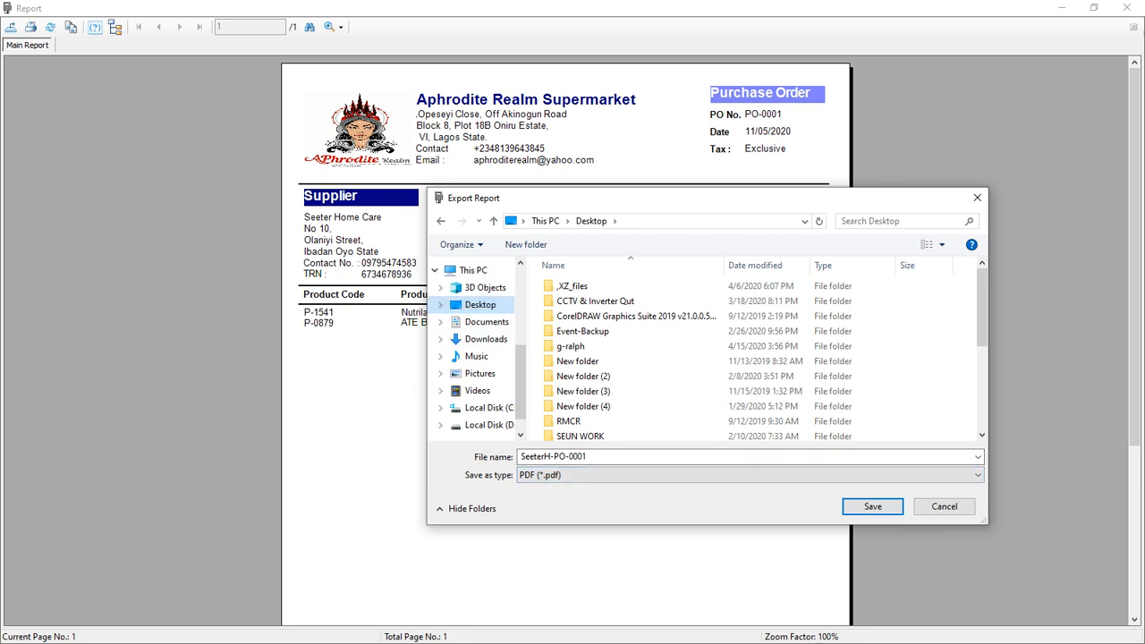
left_click(873, 506)
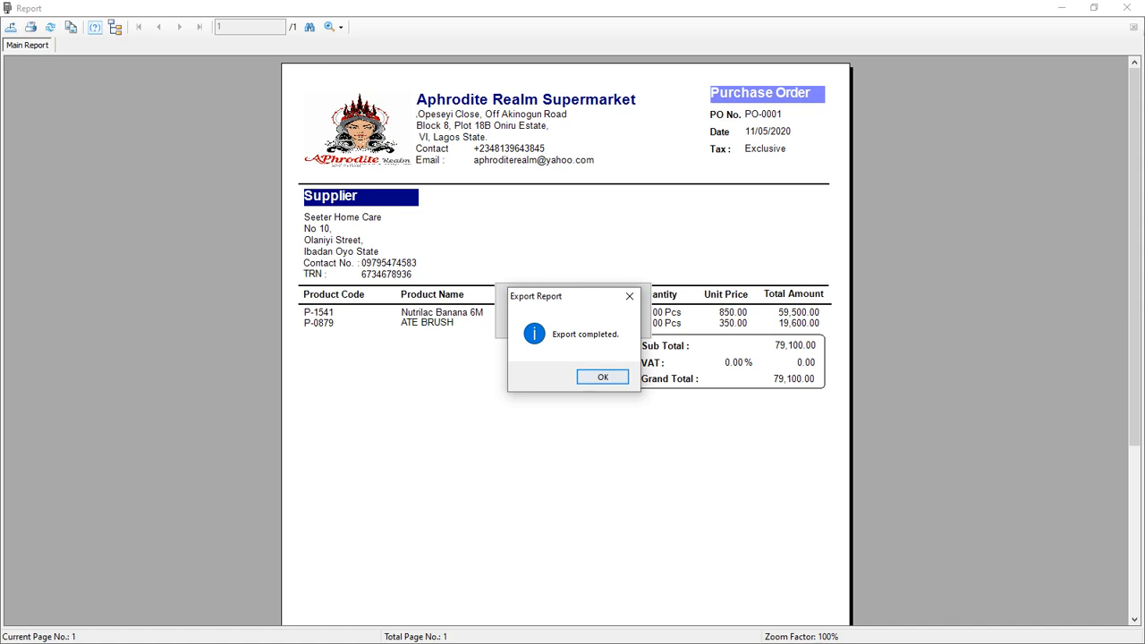
key("Return")
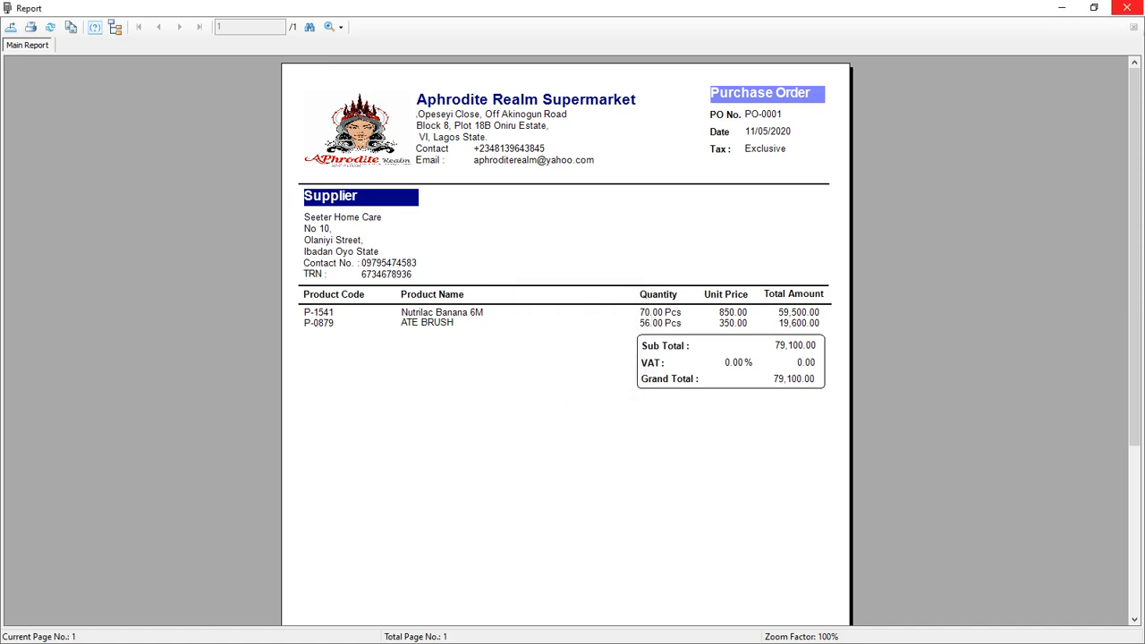
left_click(1126, 7)
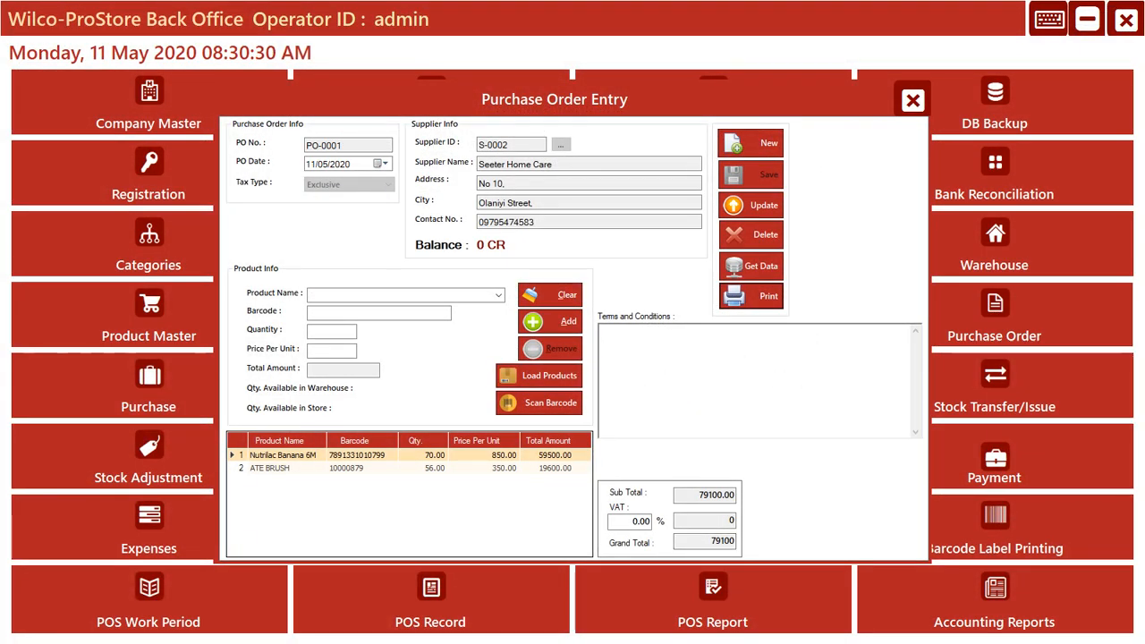
- Search Windows for "see" and open the exported SeeterH-PO-0001 PDF in Microsoft Edge to view it
key("alt+Tab")
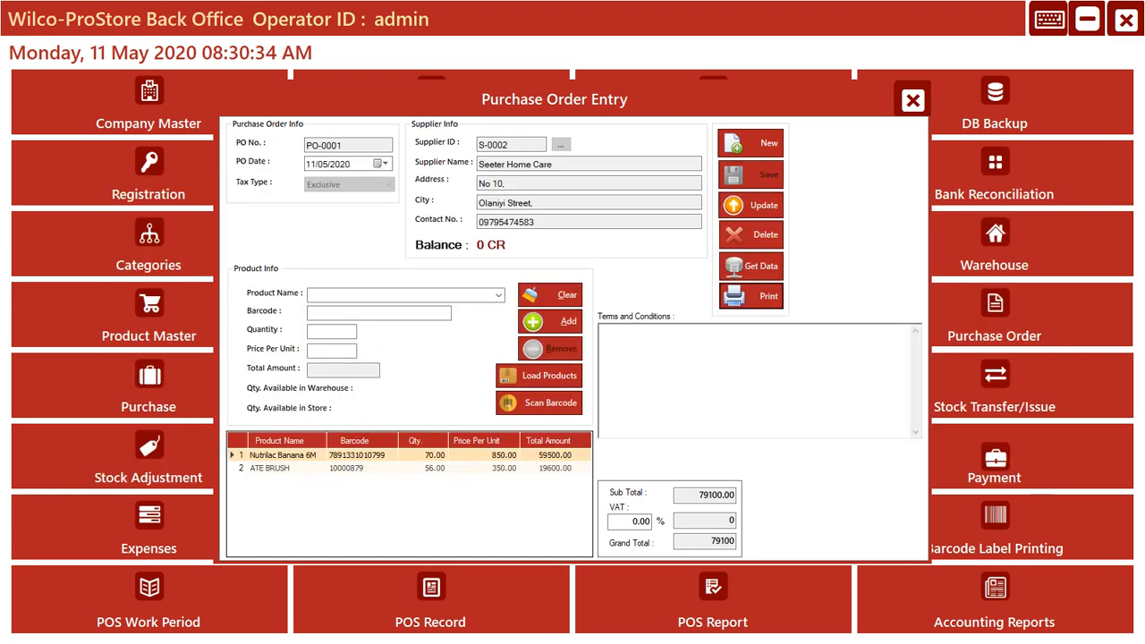
key("super")
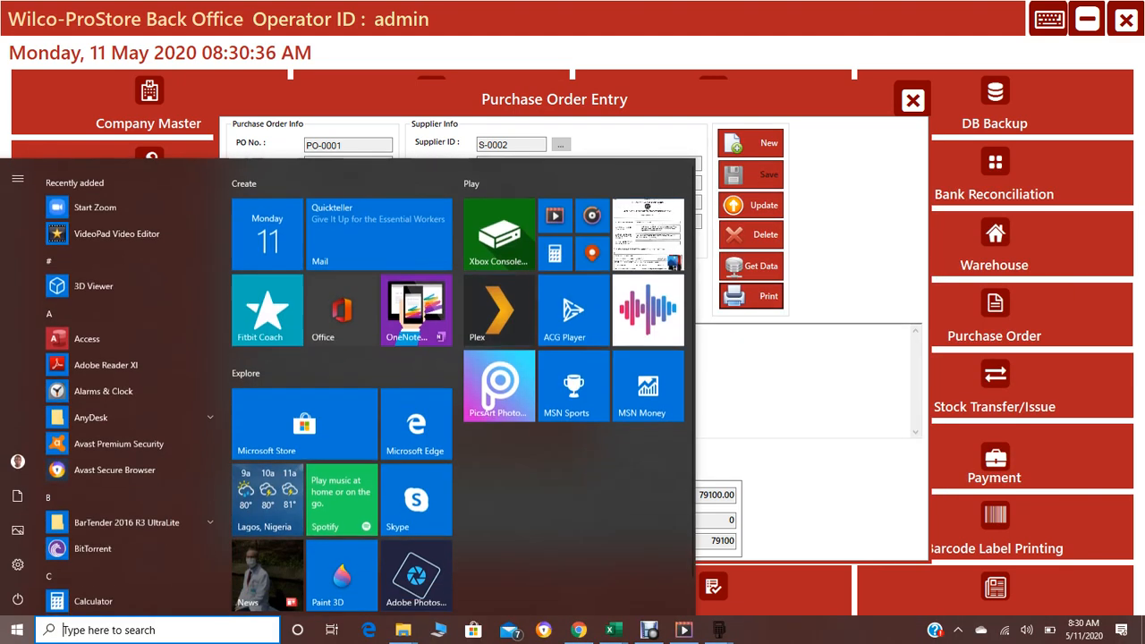
type("see")
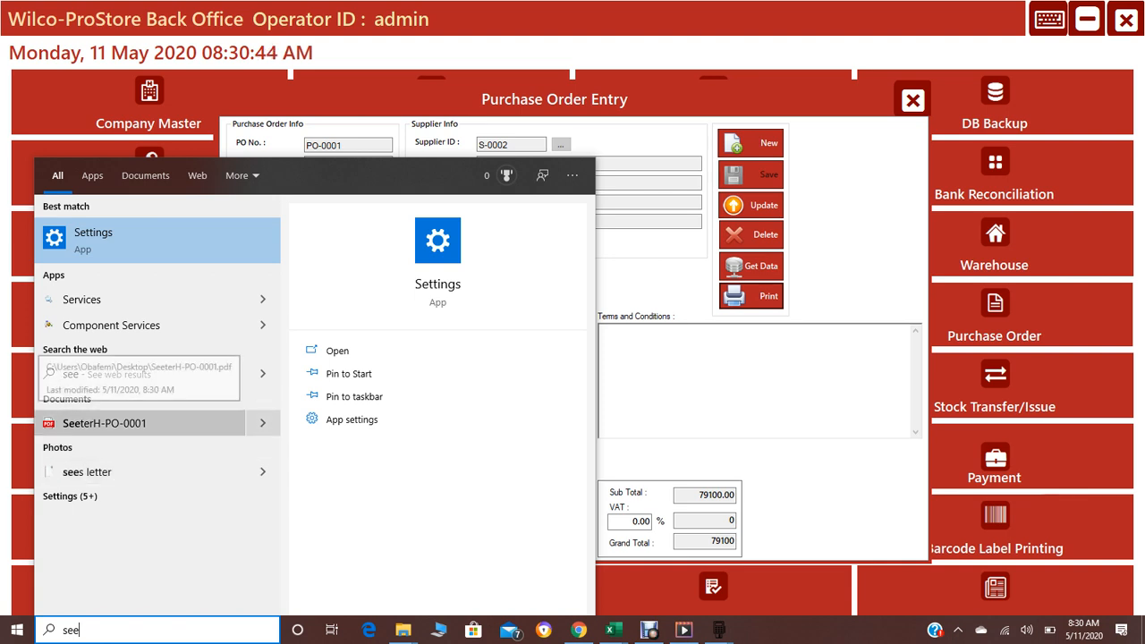
left_click(139, 423)
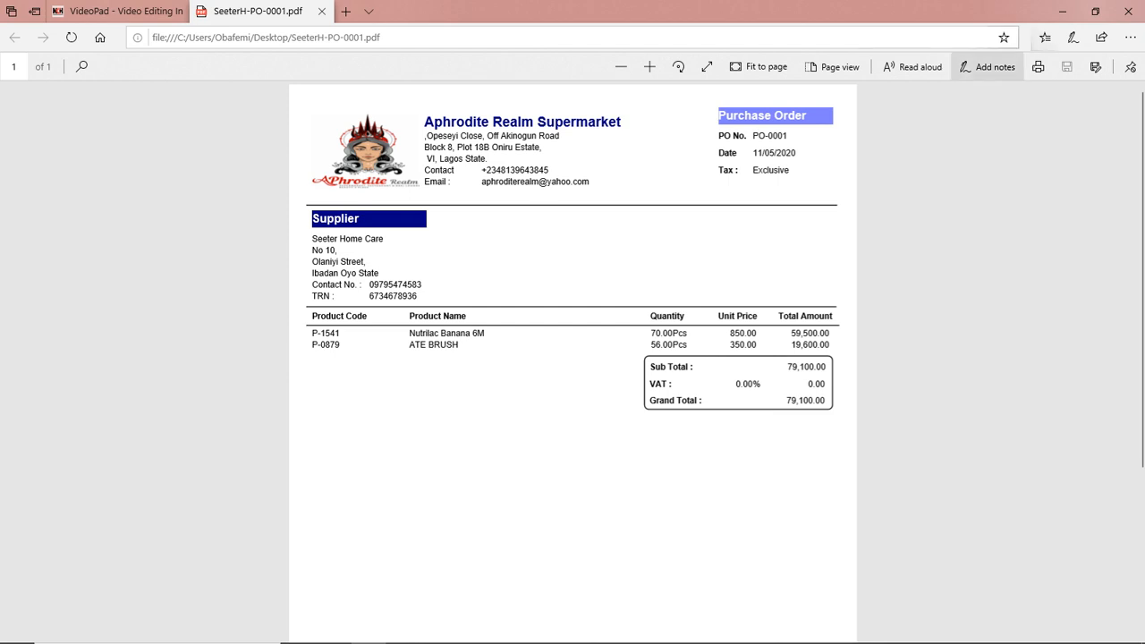
- Close the exported PDF, minimize the browser and close the Purchase Order Entry form in Wilco-ProStore
left_click(322, 11)
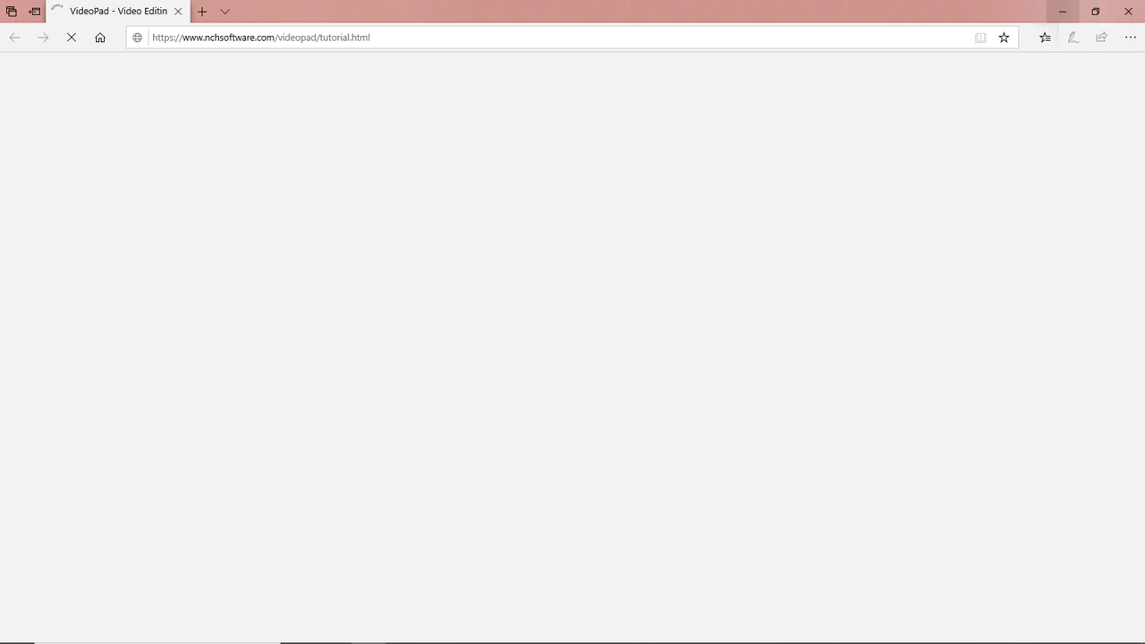
left_click(1063, 11)
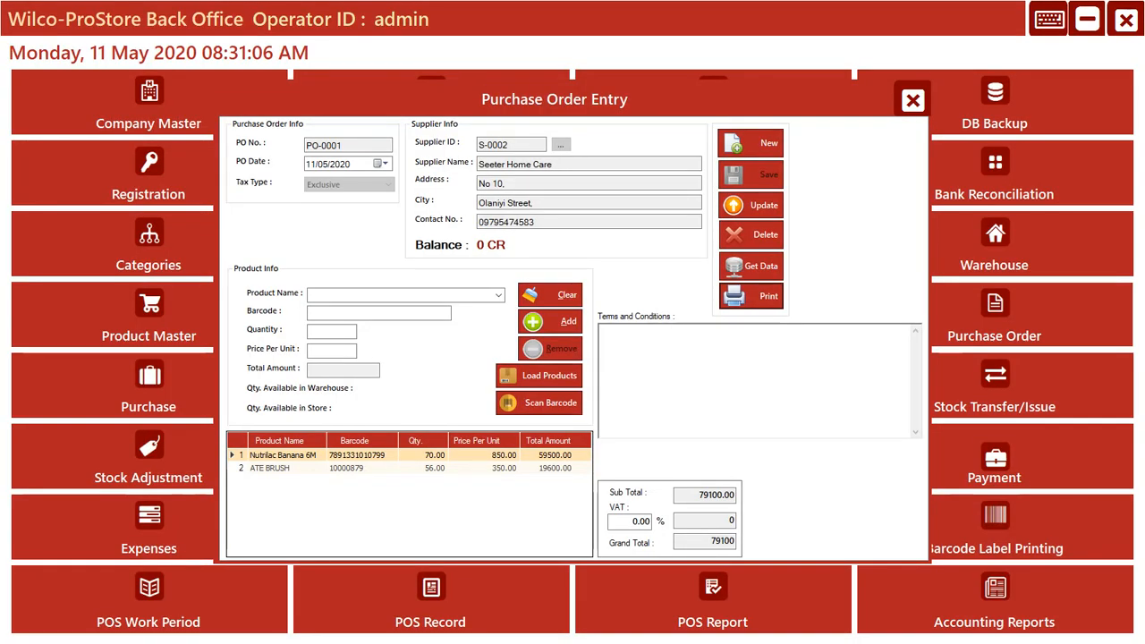
left_click(913, 100)
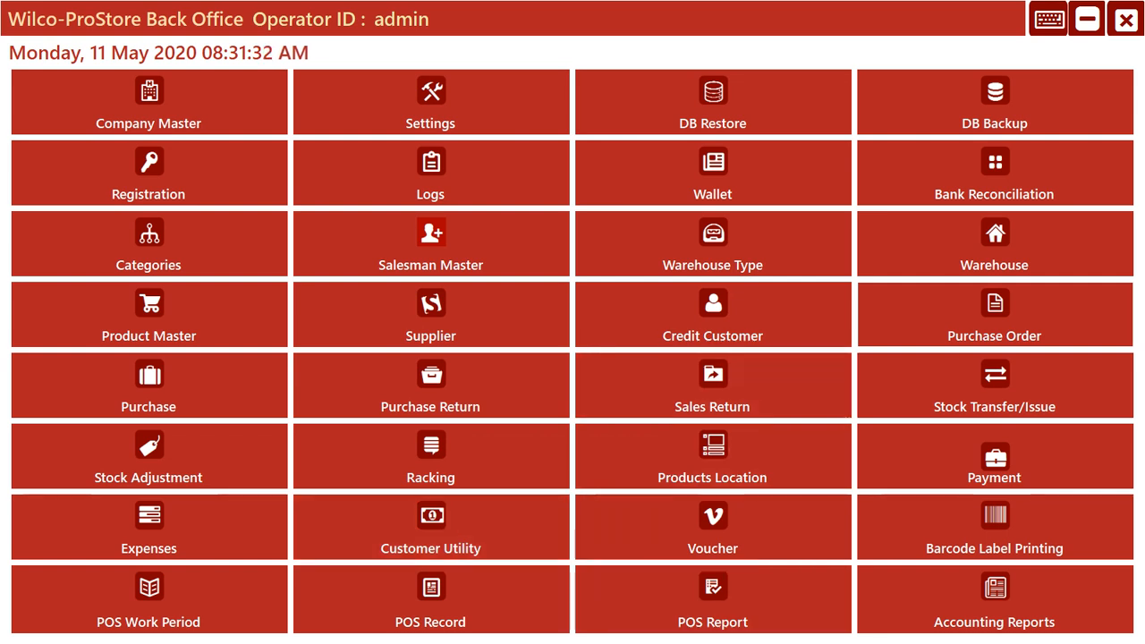
key("super")
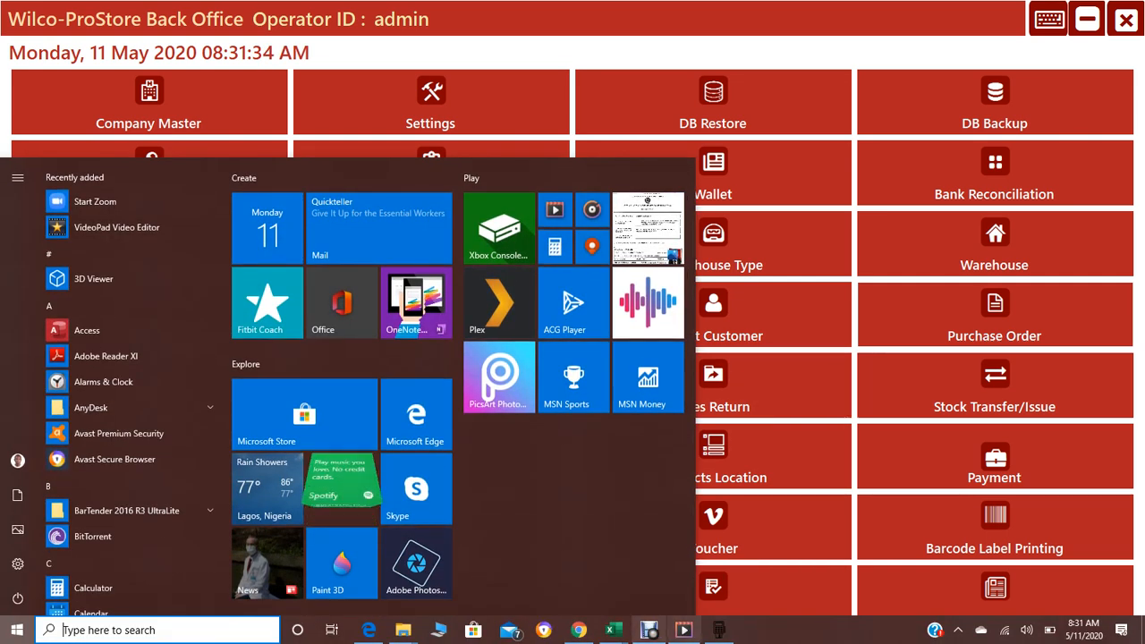
left_click(648, 630)
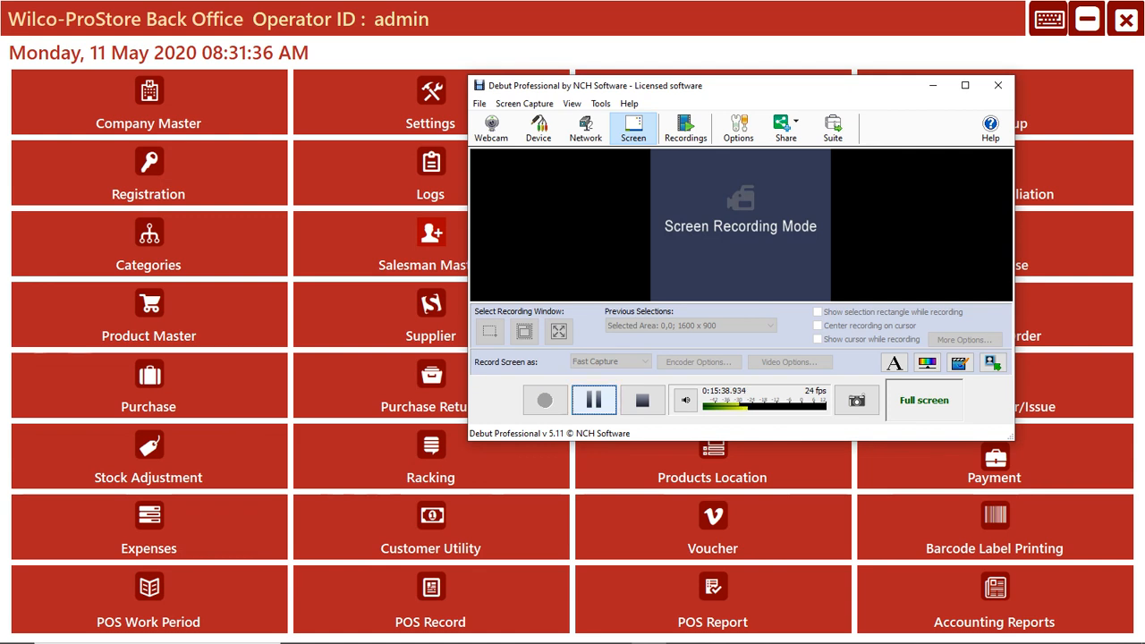